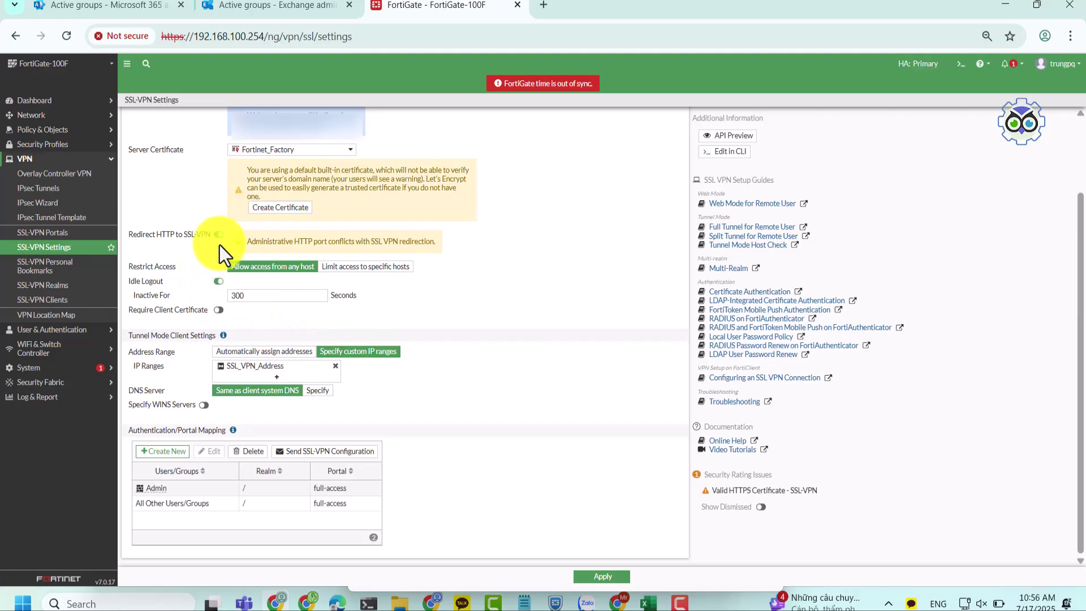
- Copy the IP range of the SSL_VPN_Address object used in the SSL-VPN tunnel mode client settings
{"action": "scroll", "coordinate": [443, 379], "scroll_direction": "up", "scroll_amount": 2}
{"action": "scroll", "coordinate": [300, 447], "scroll_direction": "down", "scroll_amount": 2}
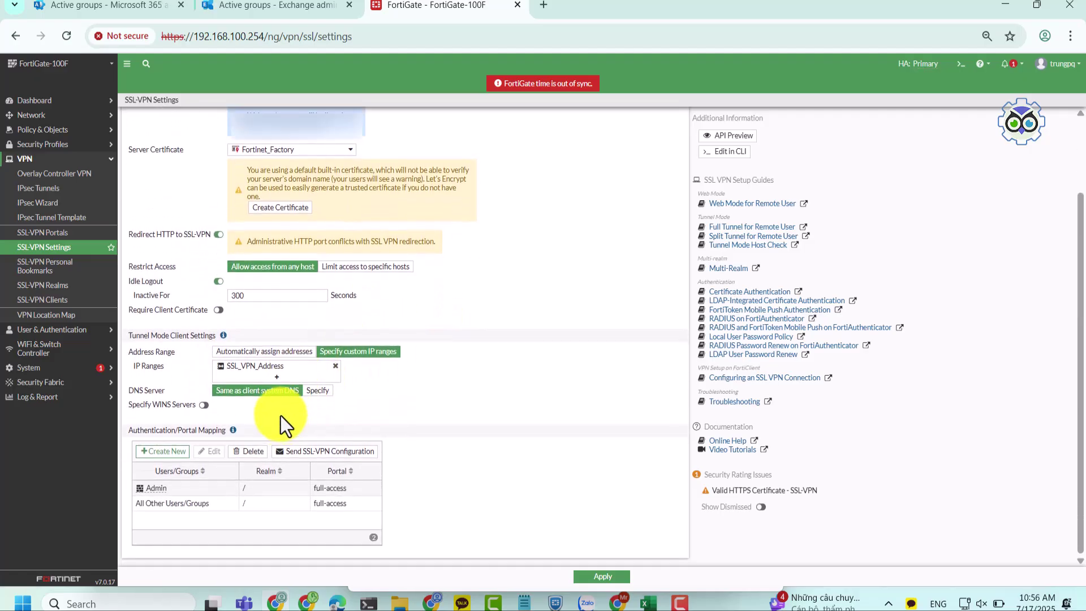
{"action": "mouse_move", "coordinate": [263, 377]}
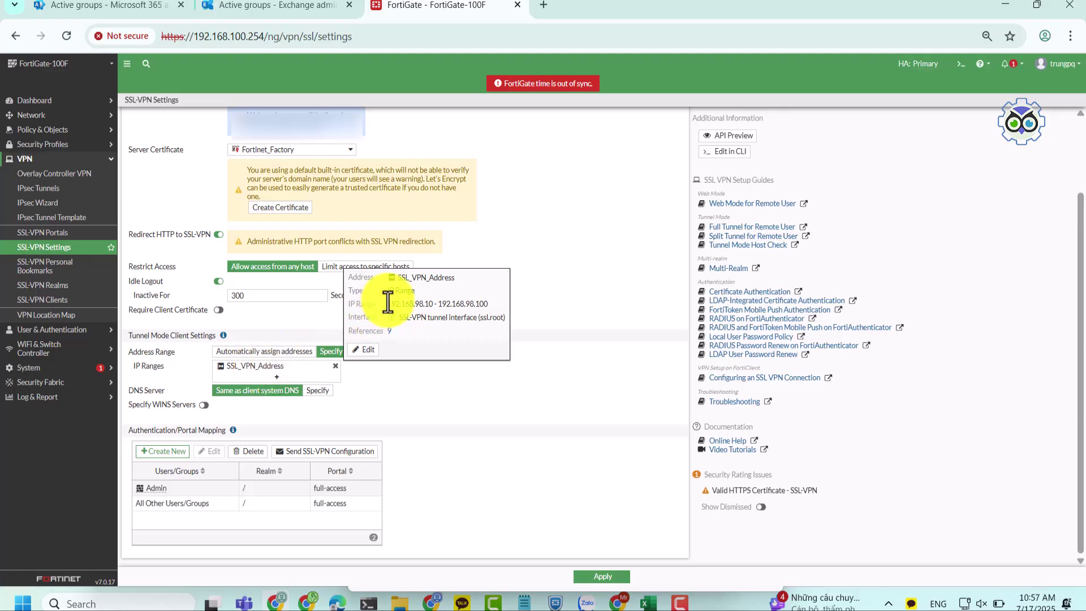
{"action": "left_click_drag", "start_coordinate": [388, 303], "coordinate": [488, 303]}
{"action": "key", "text": "ctrl+c"}
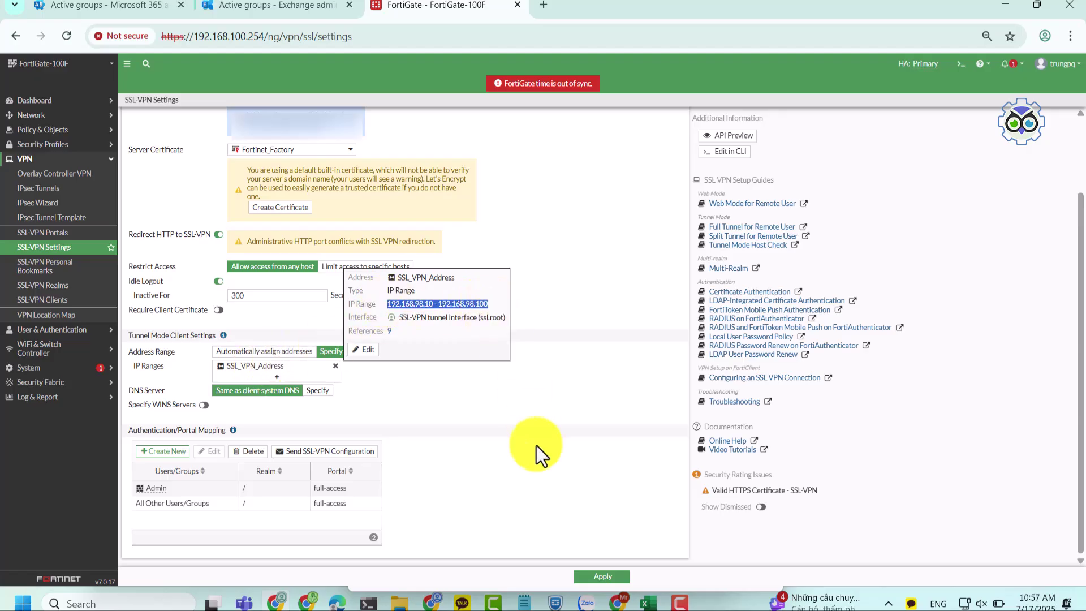
- Switch to the SSL VPN note in Notepad and add ": 192.168.98.10 - 192.168.98.100" after "Check IP range for SSL VPN Client"
{"action": "left_click", "coordinate": [524, 603]}
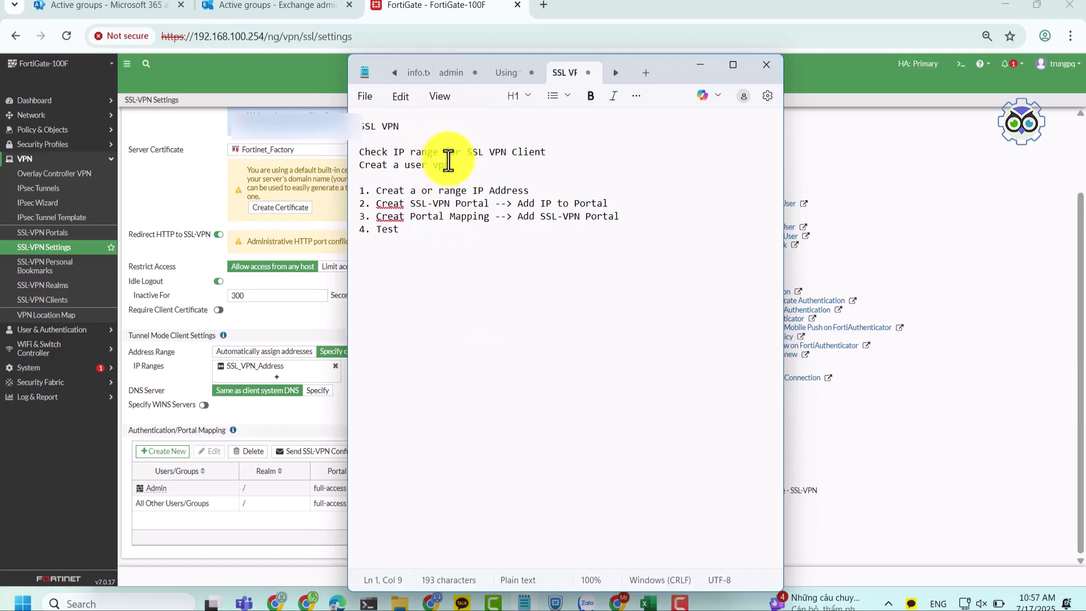
{"action": "left_click", "coordinate": [561, 151]}
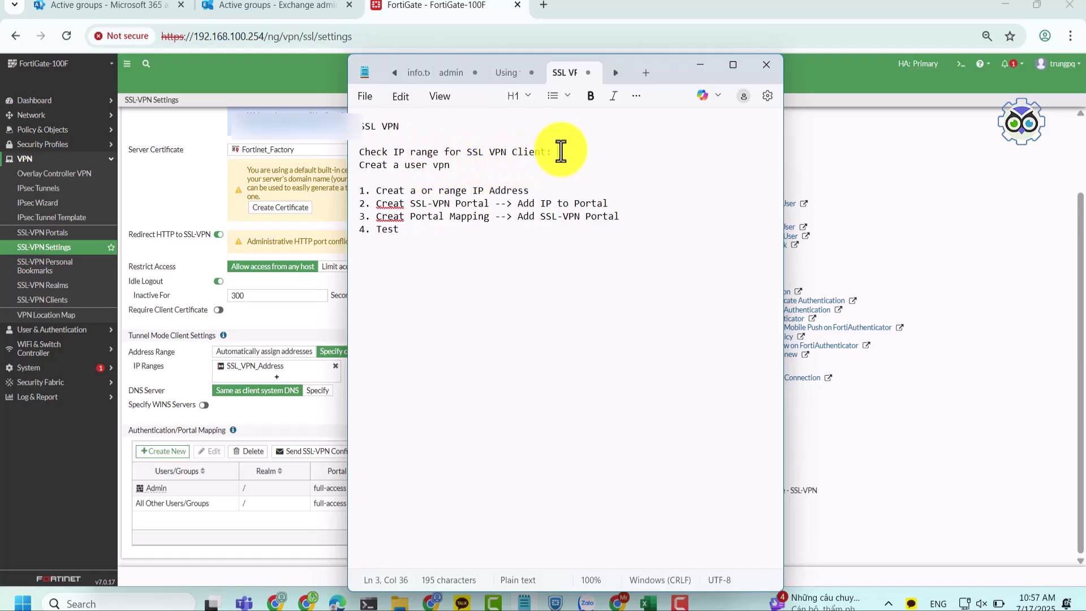
{"action": "type", "text": ":"}
{"action": "key", "text": "ctrl+v"}
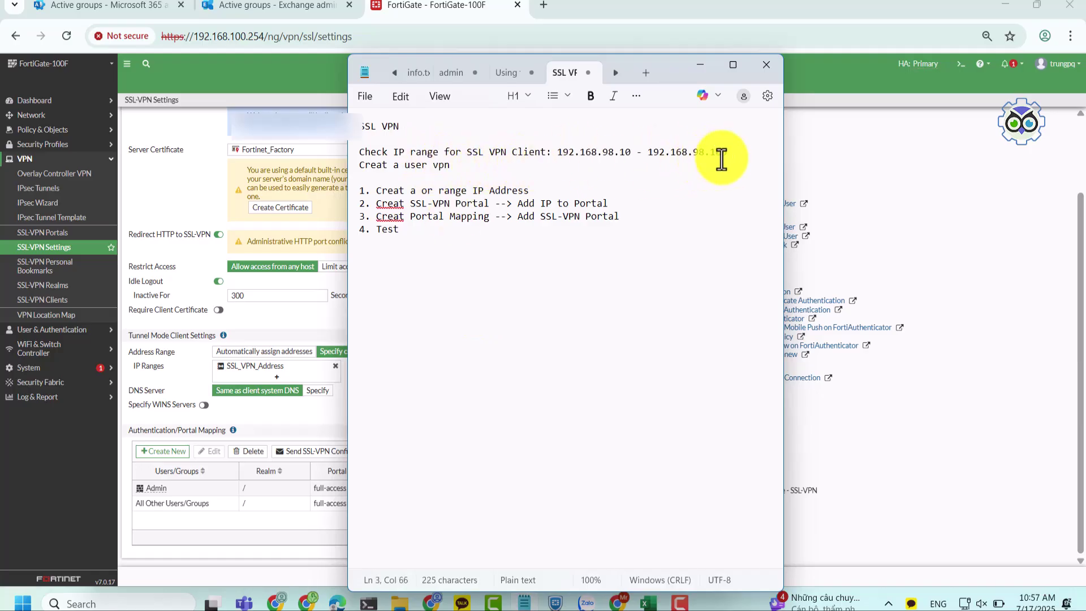
- Extend item 1 of the note with ": 192.168.98.101 or range", reusing the end address of the client range
{"action": "left_click", "coordinate": [559, 187]}
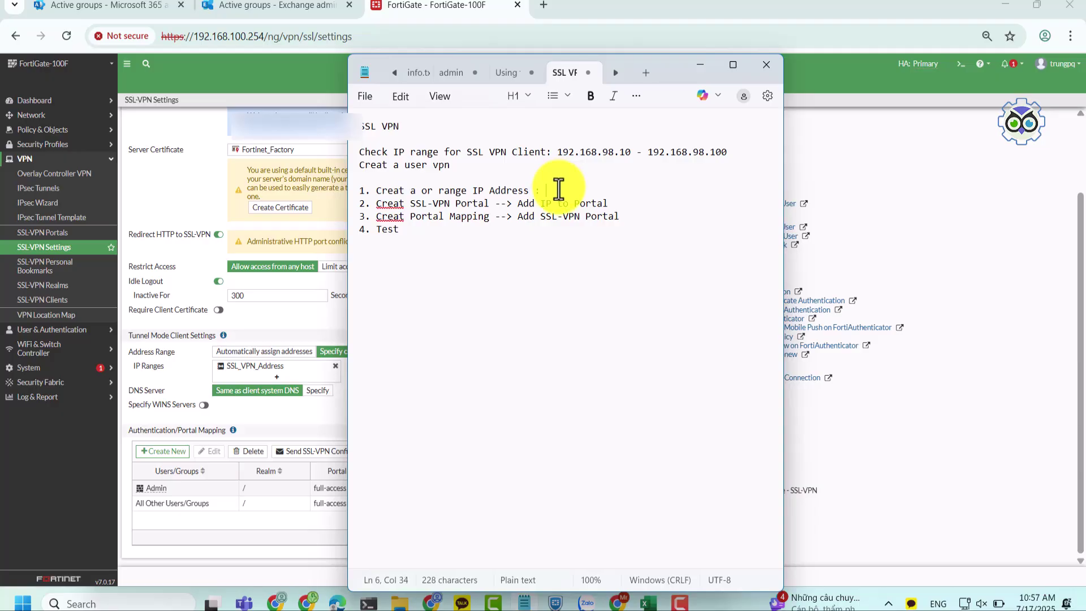
{"action": "left_click_drag", "start_coordinate": [728, 151], "coordinate": [651, 153]}
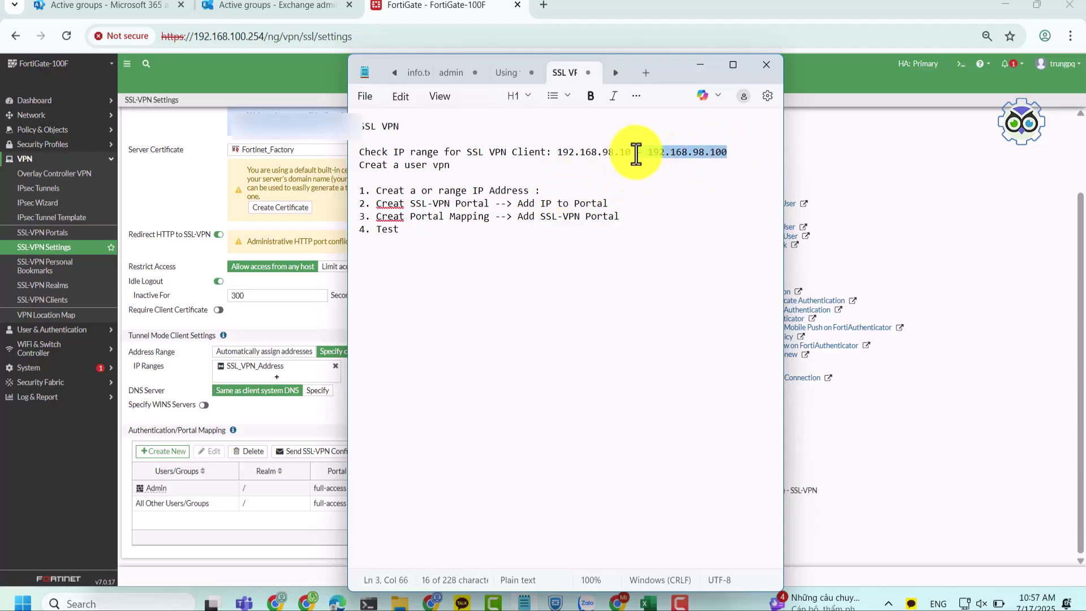
{"action": "key", "text": "ctrl+c"}
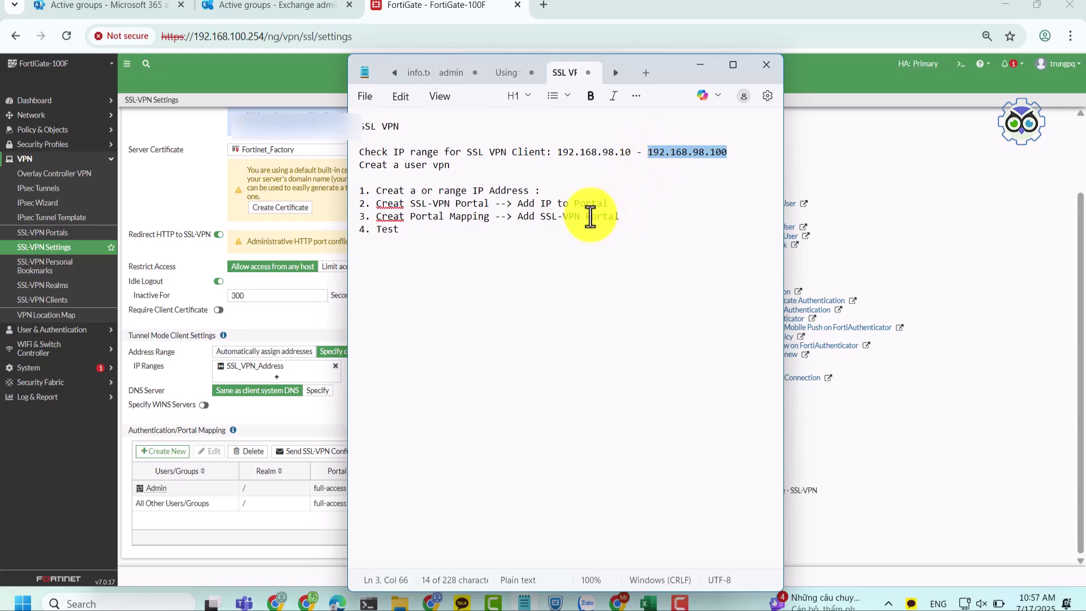
{"action": "left_click", "coordinate": [571, 191]}
{"action": "key", "text": "ctrl+v"}
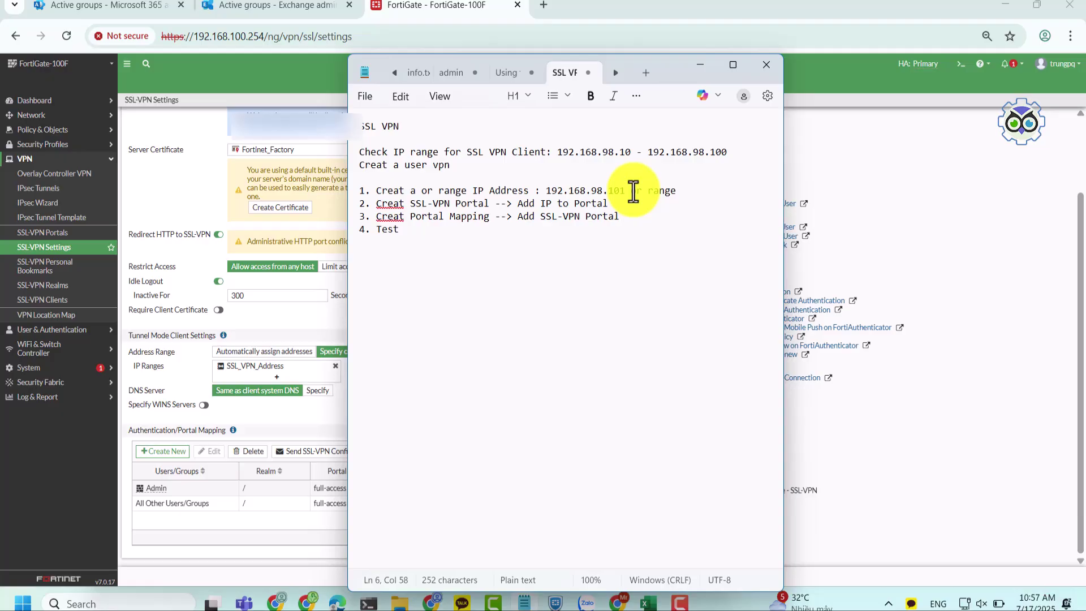
- Append the range 192.168.98.102-105 to item 1 and widen the Notepad window to fit the line
{"action": "left_click", "coordinate": [625, 191]}
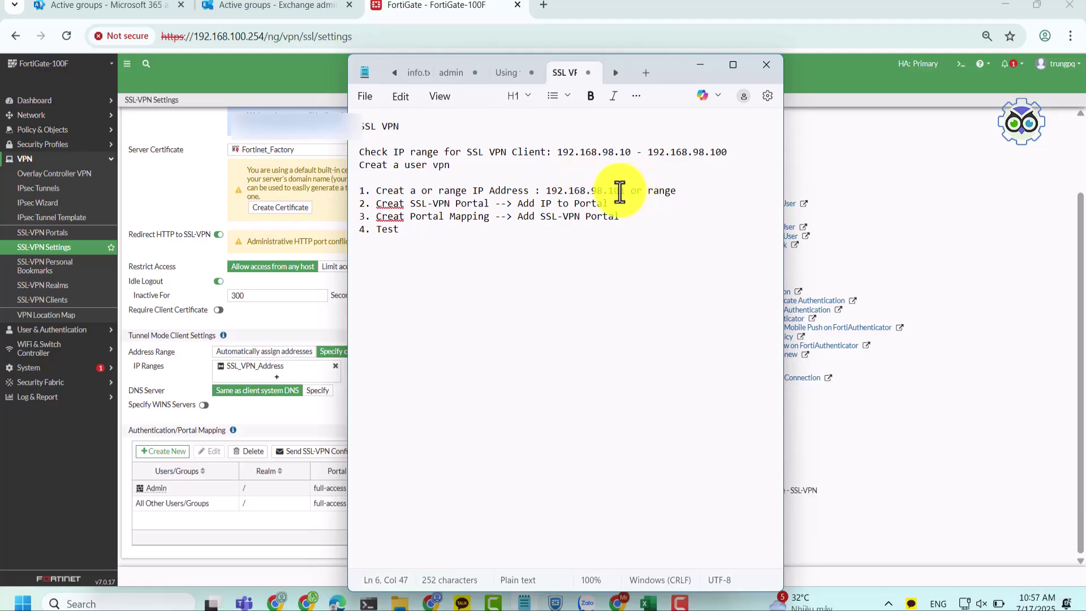
{"action": "left_click_drag", "start_coordinate": [625, 190], "coordinate": [546, 190]}
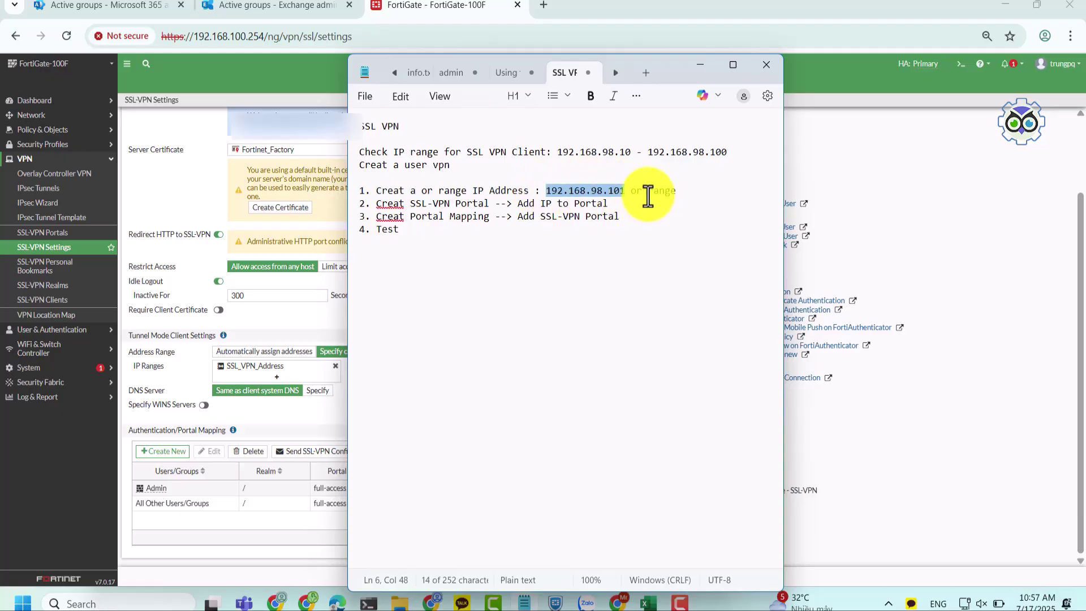
{"action": "key", "text": "ctrl+c"}
{"action": "left_click", "coordinate": [709, 193]}
{"action": "key", "text": "ctrl+v"}
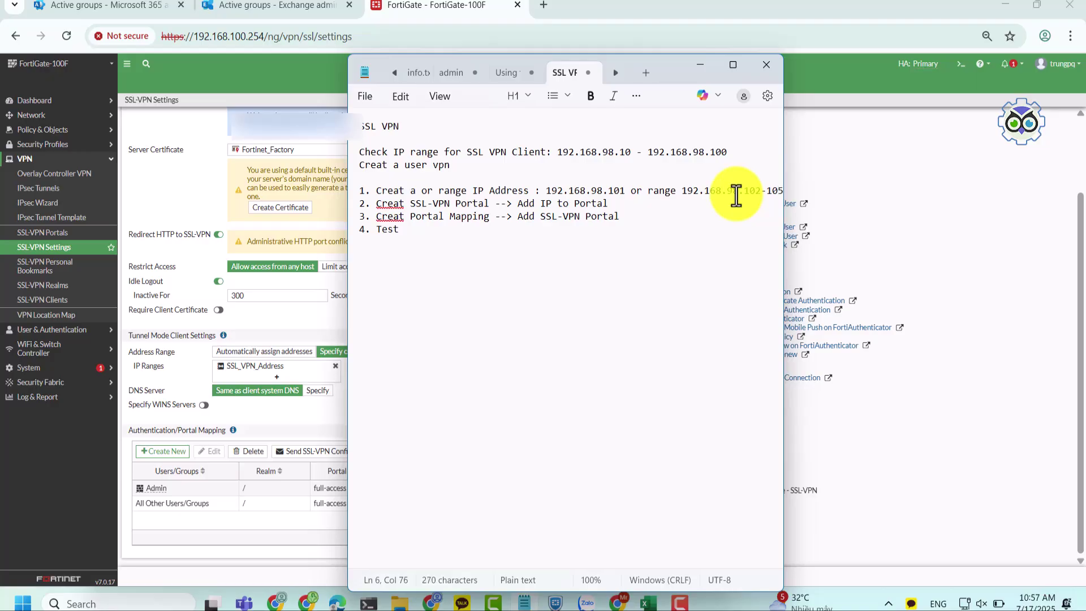
{"action": "left_click", "coordinate": [644, 191], "text": "shift"}
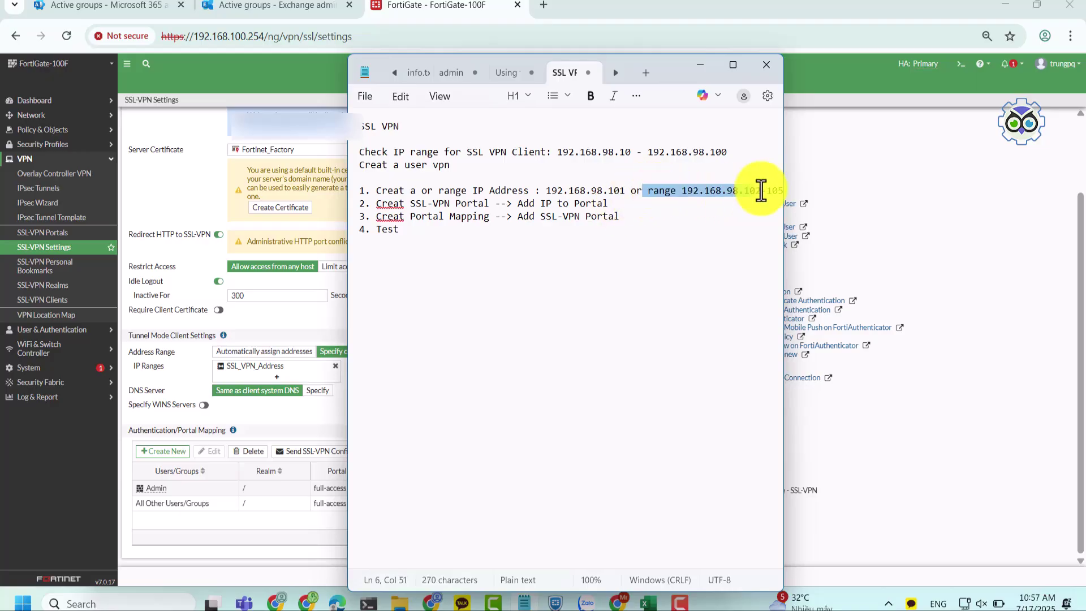
{"action": "left_click_drag", "start_coordinate": [785, 240], "coordinate": [802, 240]}
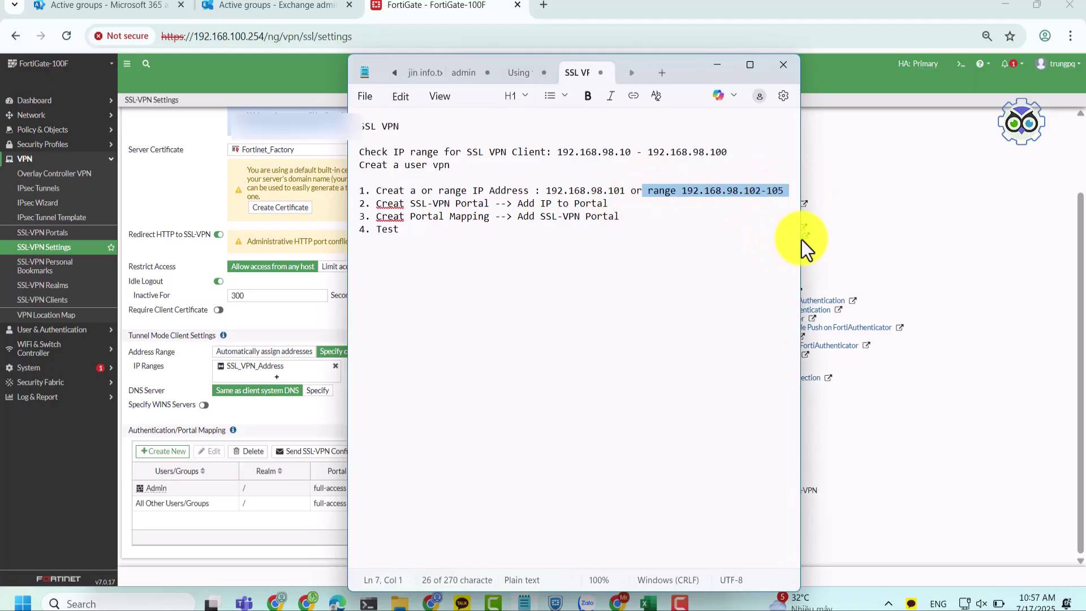
- Switch to FortiGate and start creating a new user definition with the Local User type
{"action": "left_click_drag", "start_coordinate": [451, 165], "coordinate": [355, 169]}
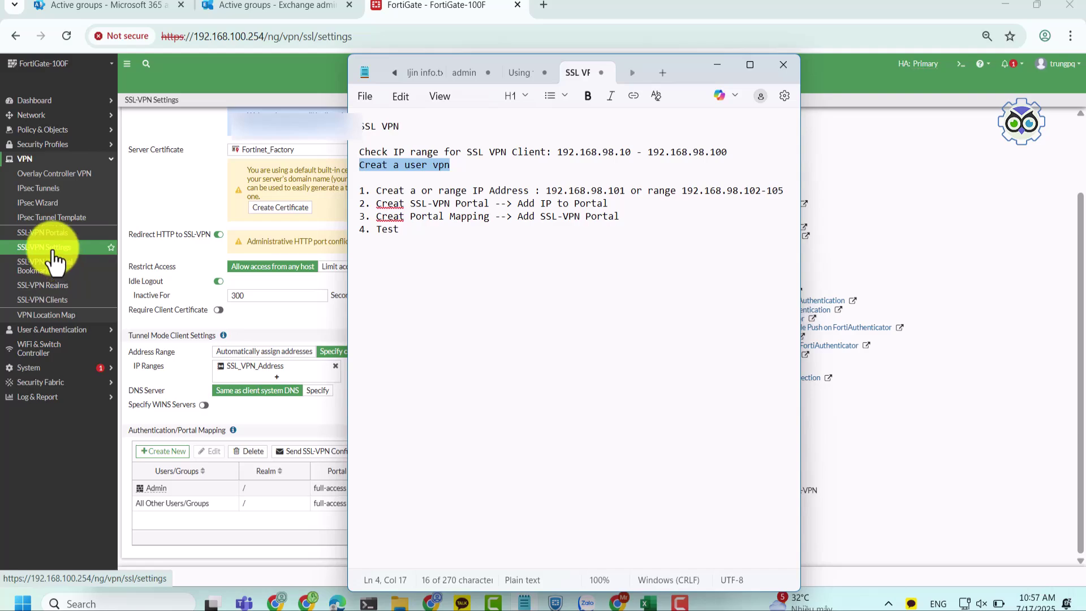
{"action": "left_click", "coordinate": [43, 329]}
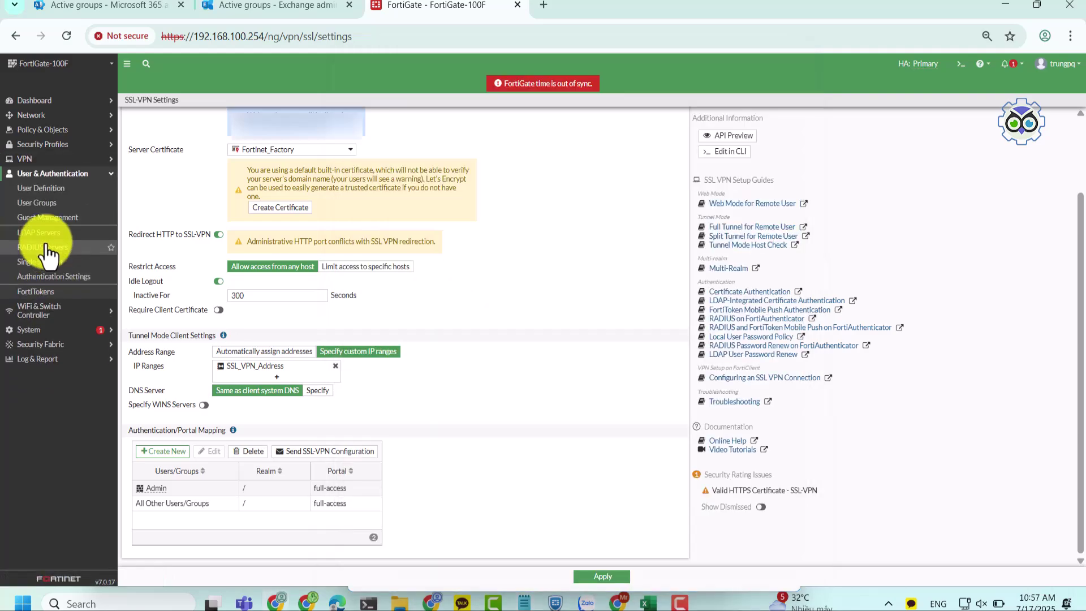
{"action": "left_click", "coordinate": [38, 189]}
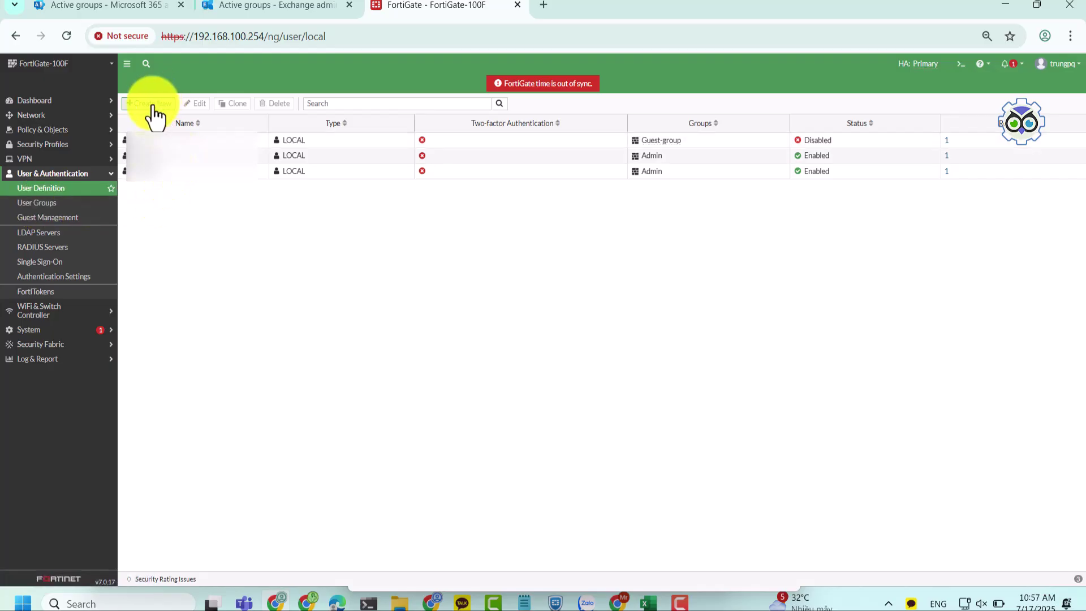
{"action": "left_click", "coordinate": [152, 103]}
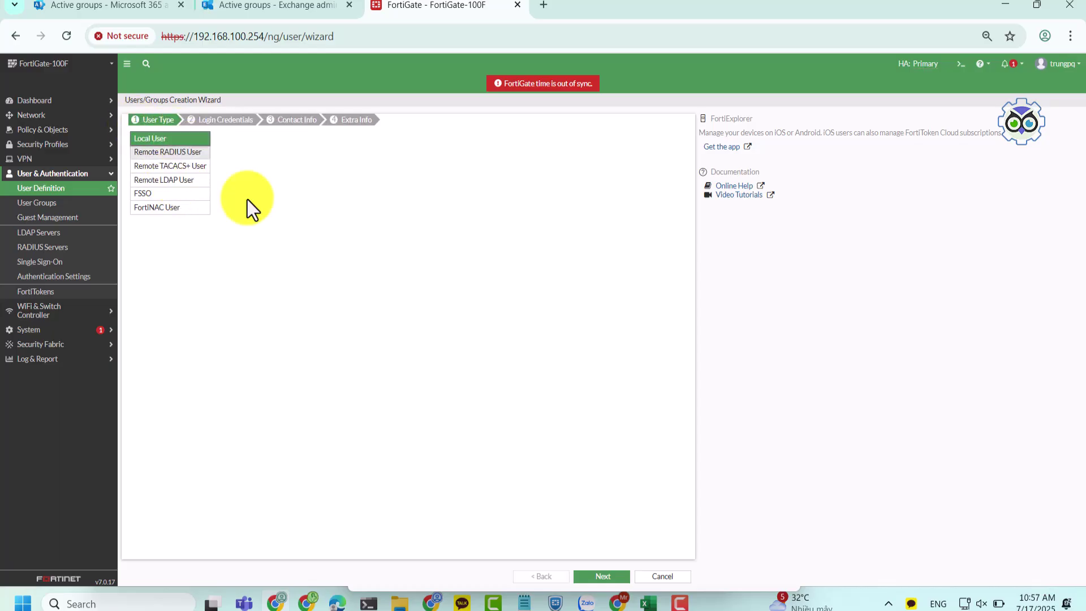
{"action": "left_click", "coordinate": [622, 575]}
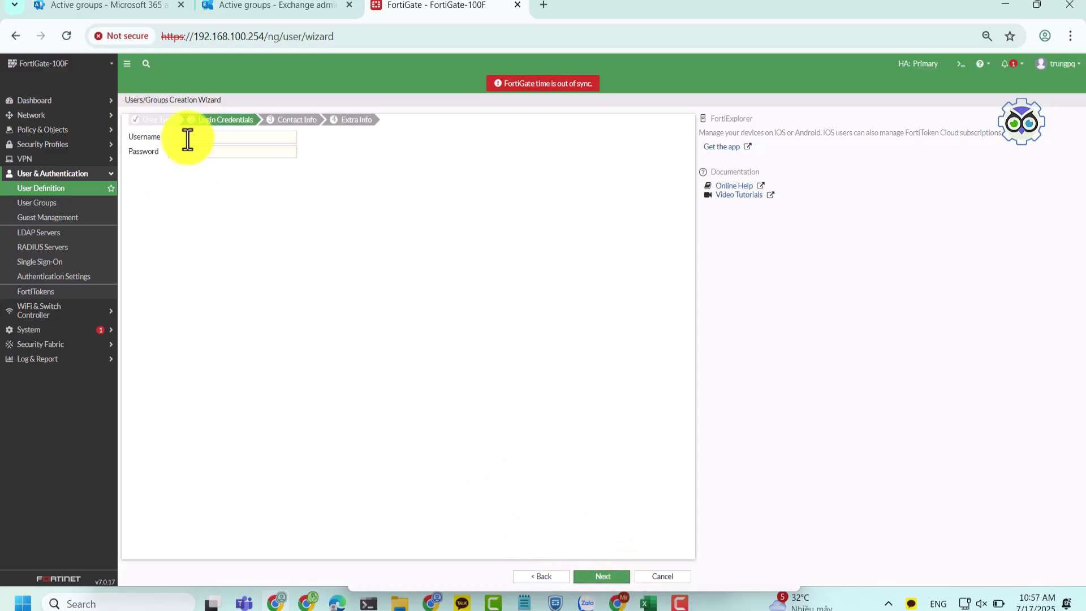
- Enter the username testvpn and the account password, and continue past the contact info to the extra info
{"action": "left_click", "coordinate": [188, 137]}
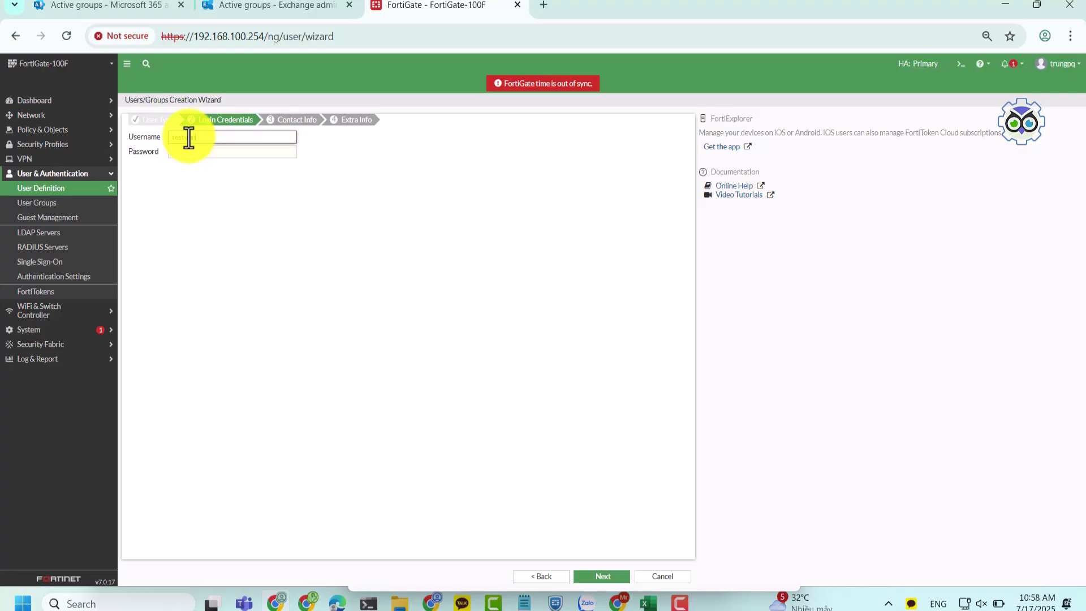
{"action": "left_click", "coordinate": [203, 152]}
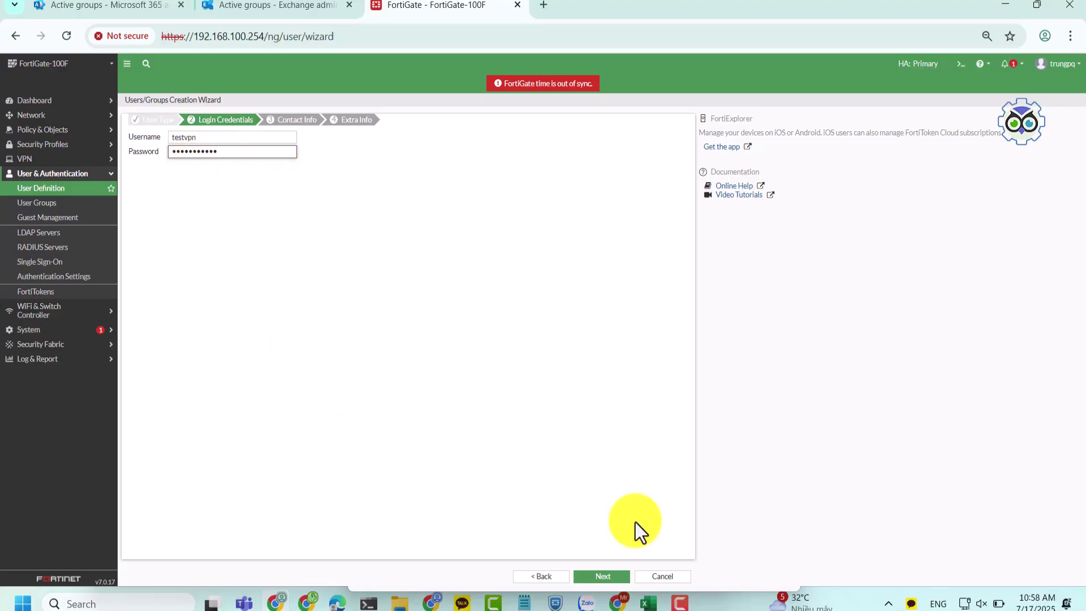
{"action": "left_click", "coordinate": [604, 578]}
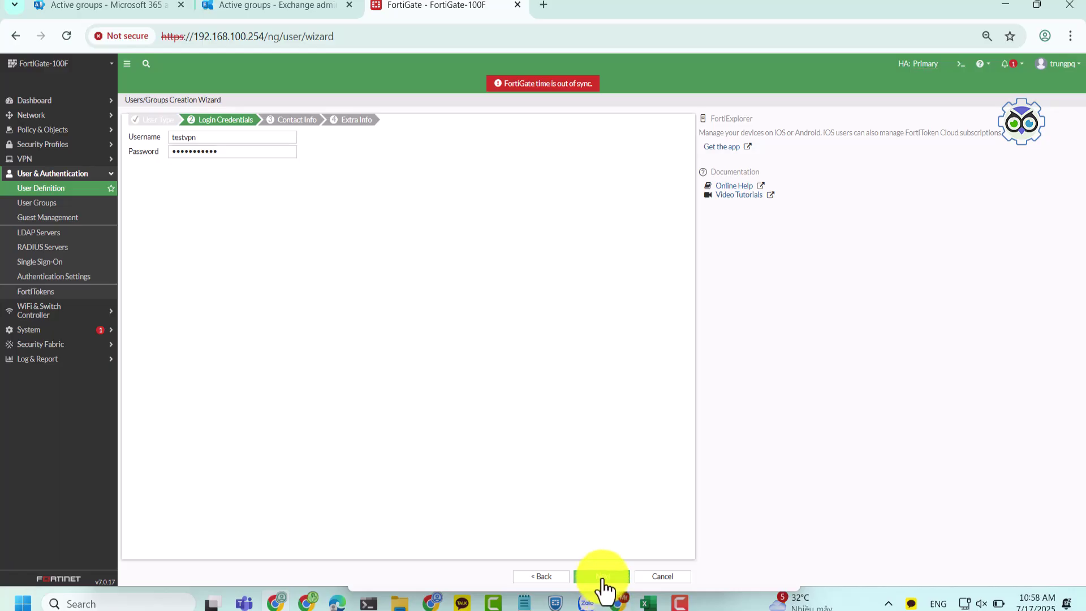
{"action": "left_click", "coordinate": [600, 576]}
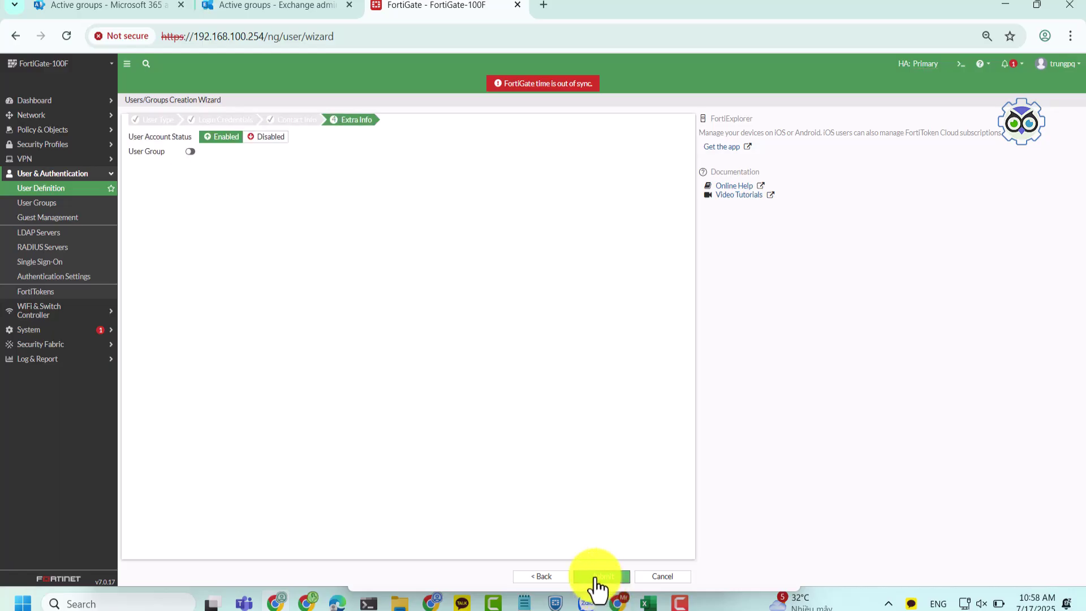
- Assign the new user to SSL User Group and submit the account
{"action": "left_click", "coordinate": [191, 152]}
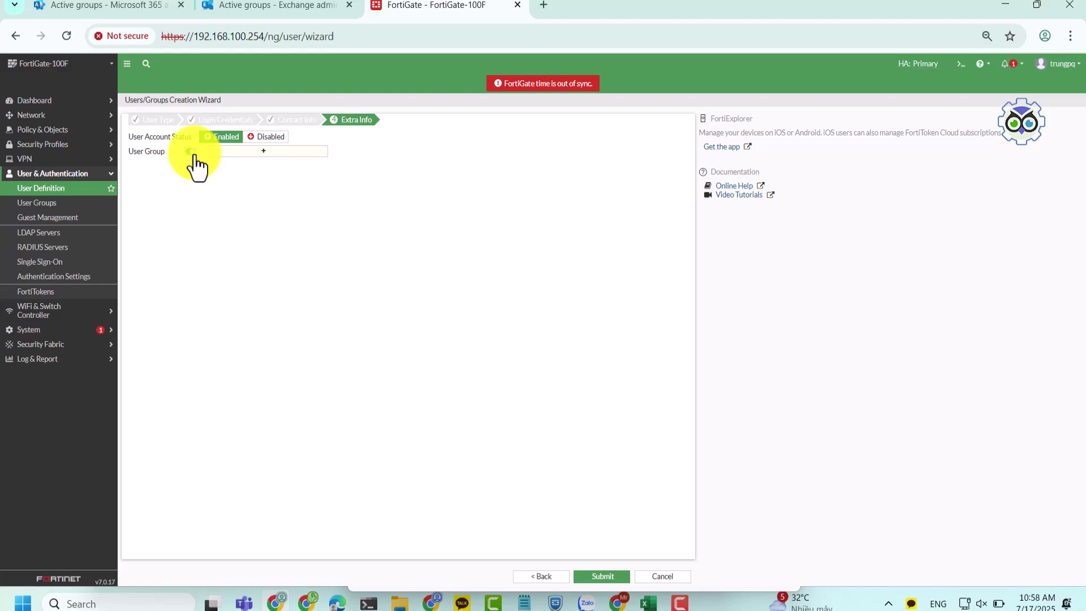
{"action": "left_click", "coordinate": [249, 152]}
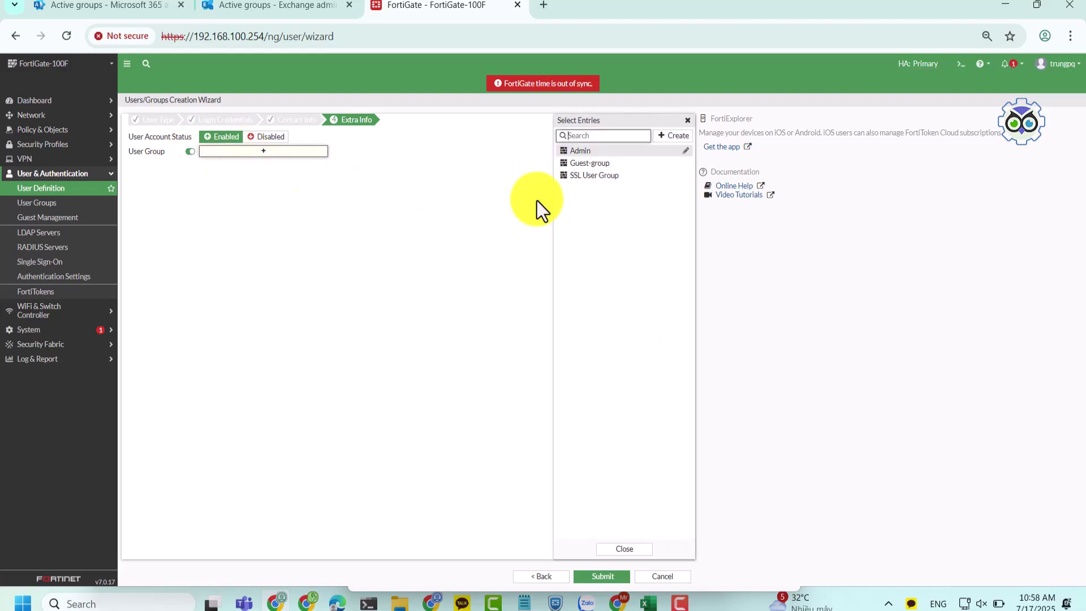
{"action": "left_click", "coordinate": [592, 177]}
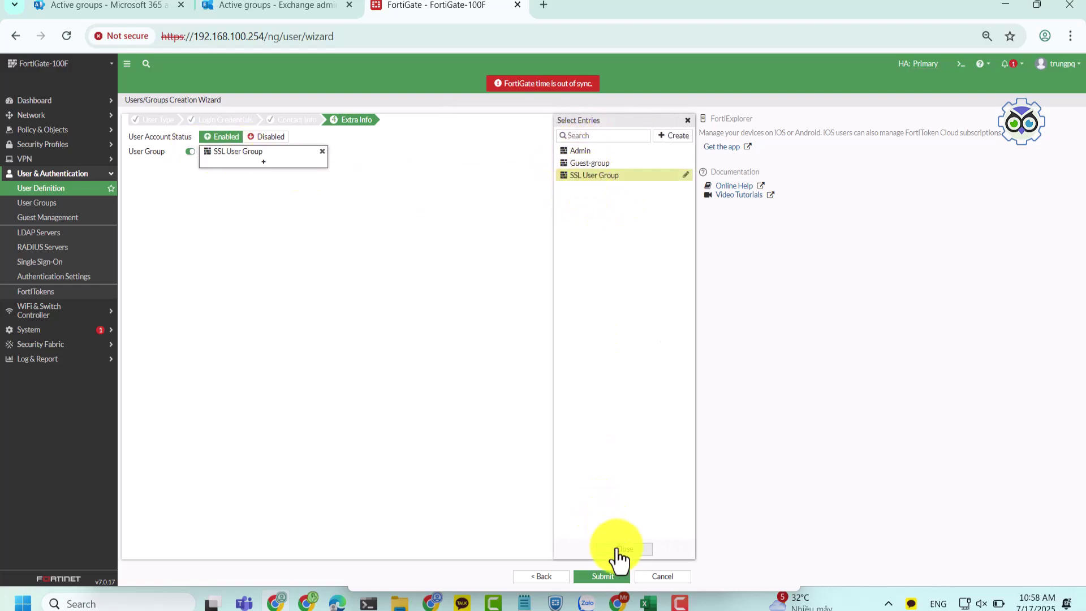
{"action": "left_click", "coordinate": [603, 576]}
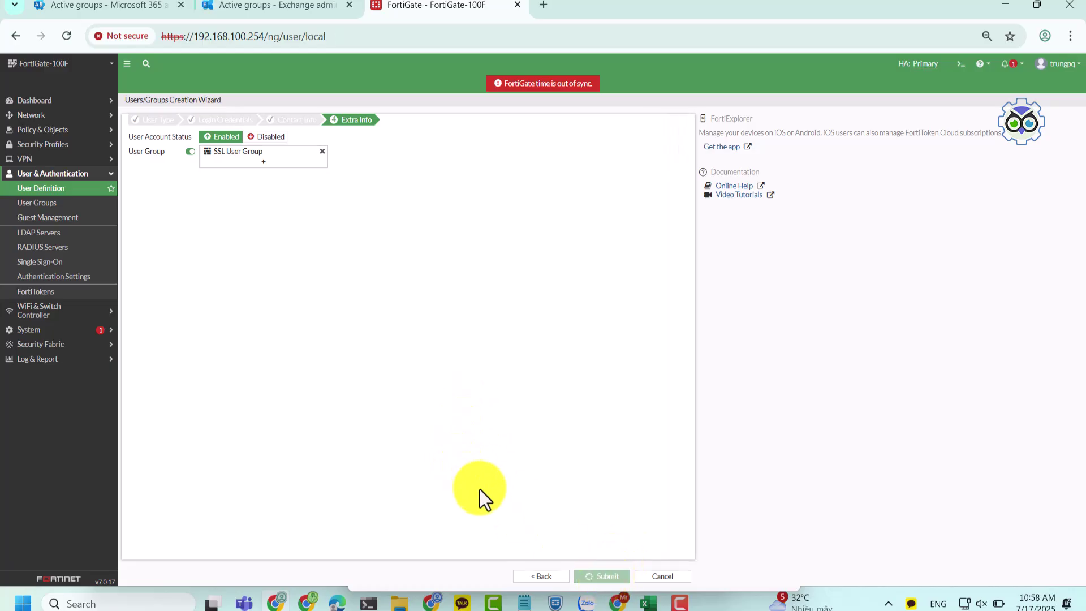
- After checking item 1 of the Notepad plan, create a new firewall address in FortiGate and name it Testvpn
{"action": "key", "text": "alt+Tab"}
{"action": "left_click_drag", "start_coordinate": [409, 203], "coordinate": [343, 204]}
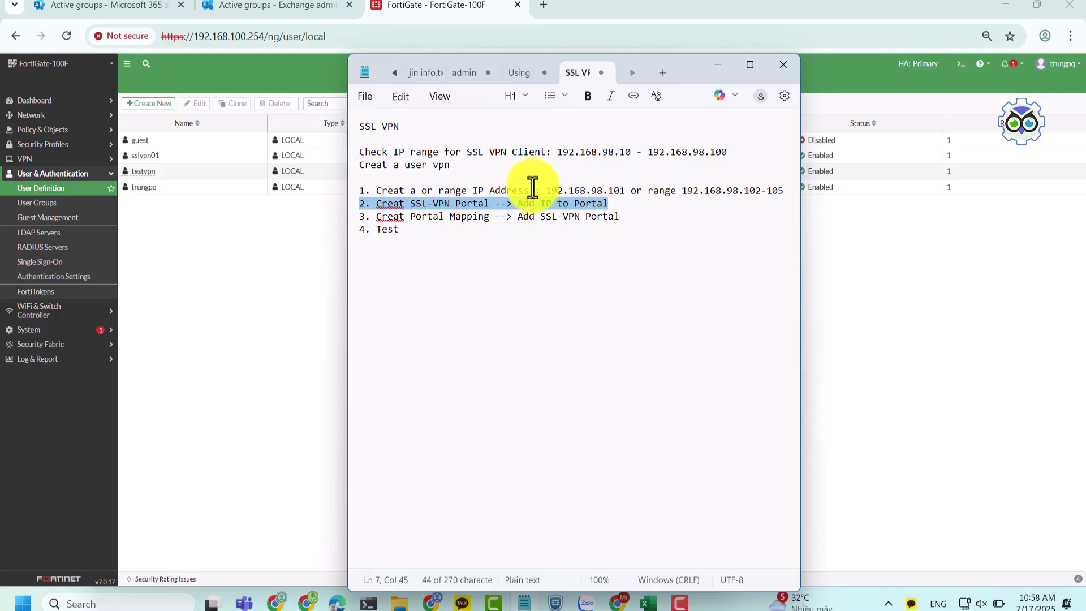
{"action": "left_click_drag", "start_coordinate": [535, 190], "coordinate": [255, 205]}
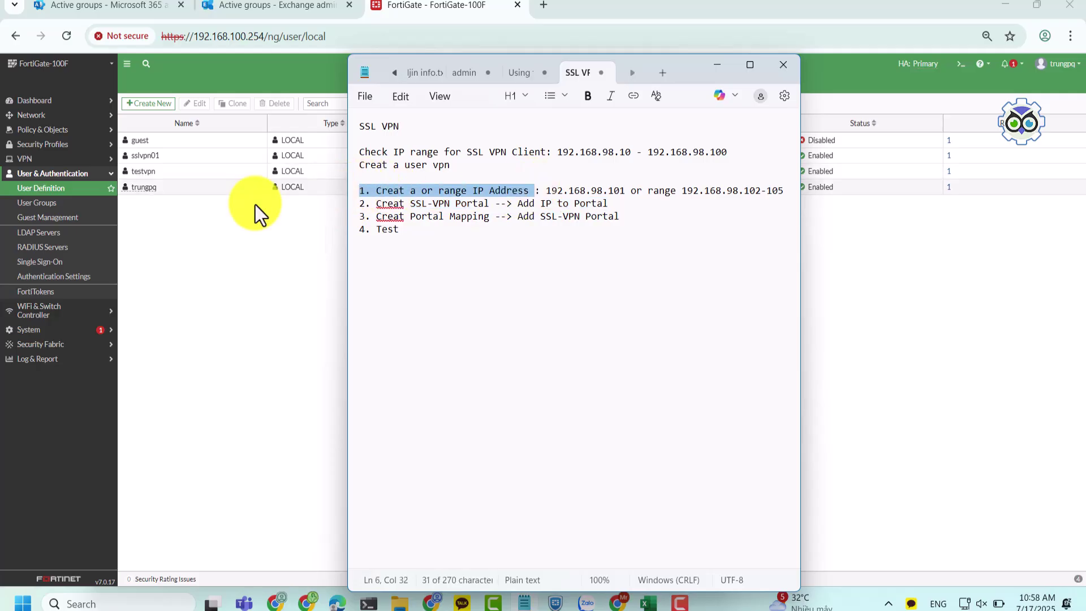
{"action": "left_click", "coordinate": [22, 130]}
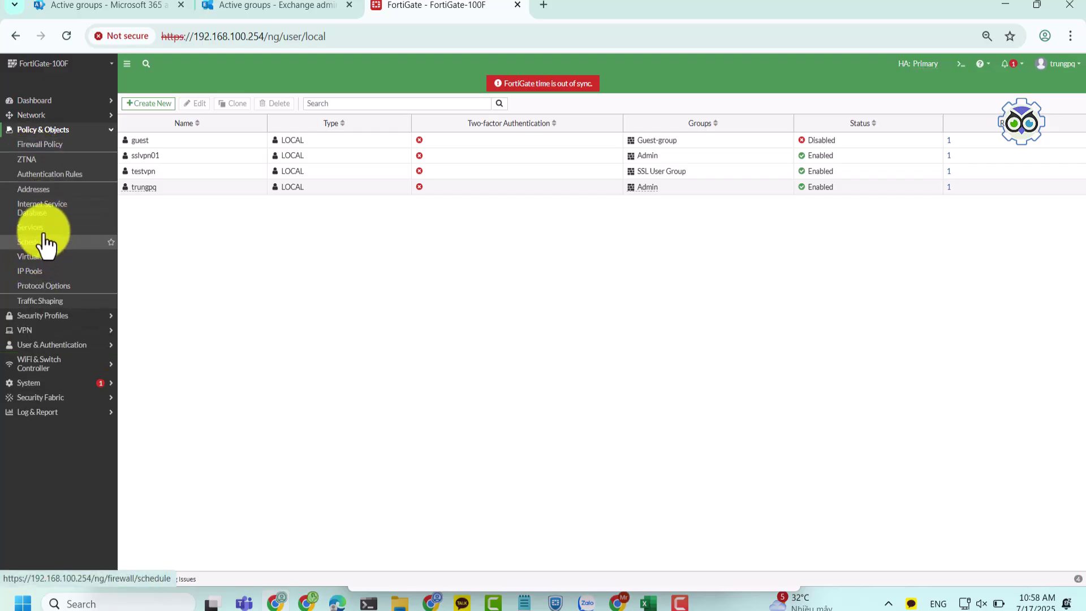
{"action": "left_click", "coordinate": [31, 190]}
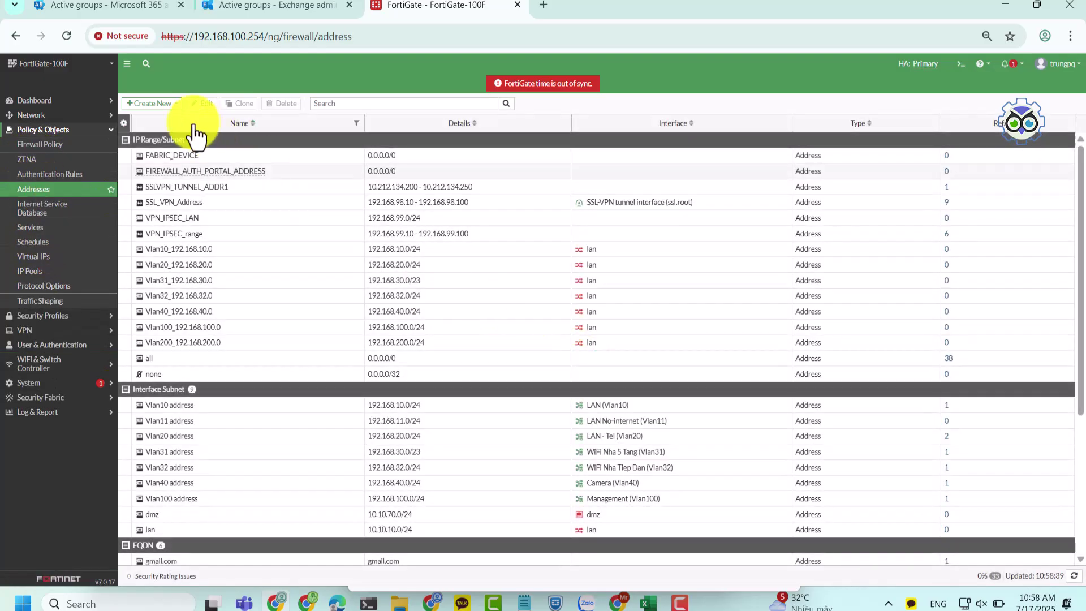
{"action": "left_click", "coordinate": [150, 104]}
{"action": "left_click", "coordinate": [141, 118]}
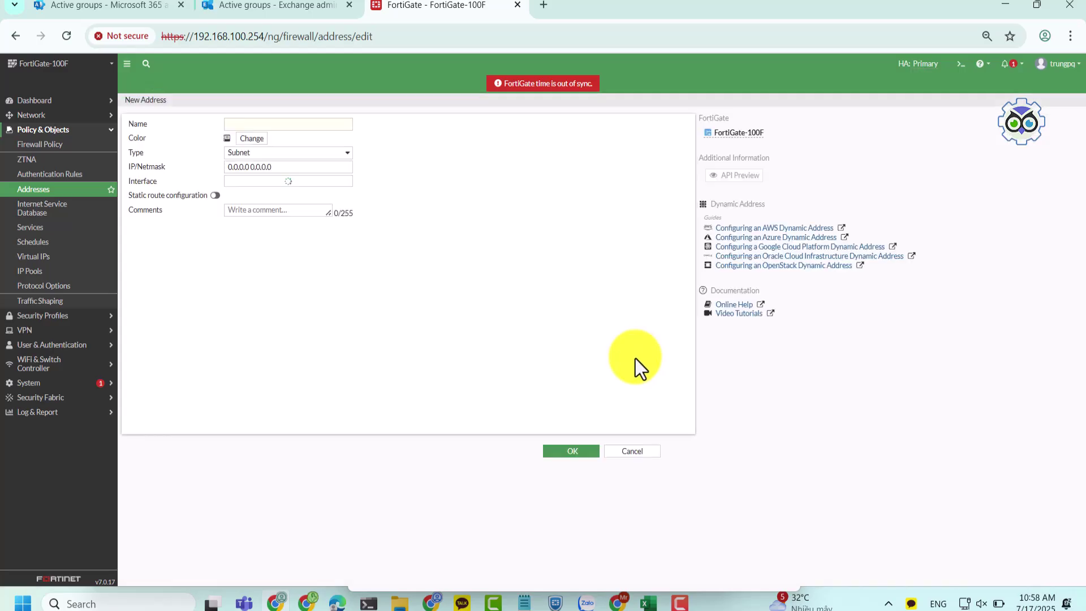
{"action": "left_click", "coordinate": [262, 124]}
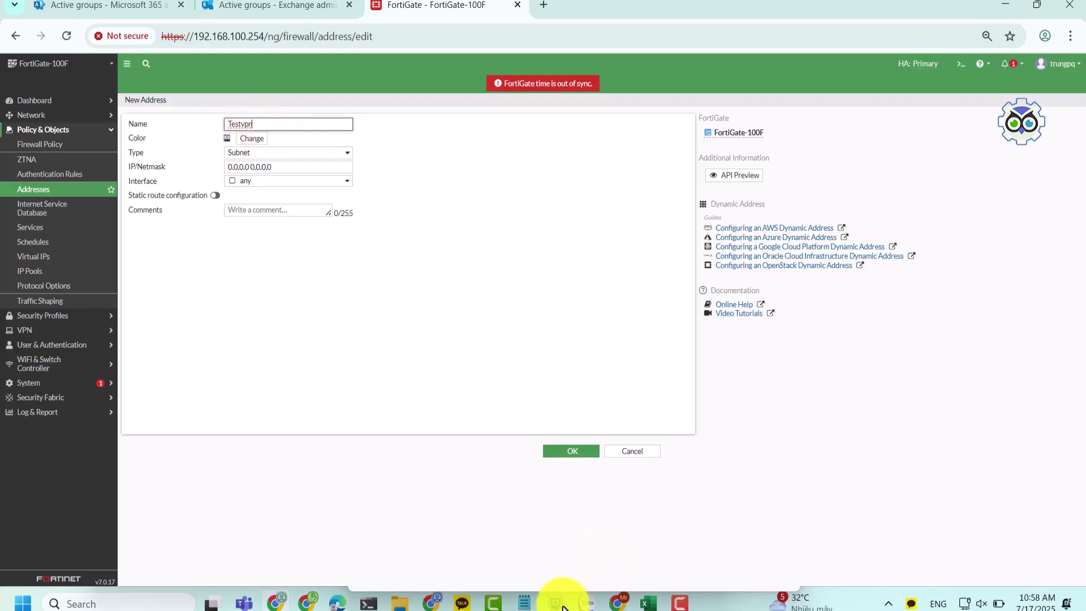
- Copy 192.168.98.101 from item 1 of the Notepad plan and set the Testvpn address's IP/Netmask to 192.168.98.101 255.255.255.255 in FortiGate
{"action": "left_click", "coordinate": [524, 603]}
{"action": "left_click_drag", "start_coordinate": [631, 190], "coordinate": [545, 191]}
{"action": "key", "text": "ctrl+c"}
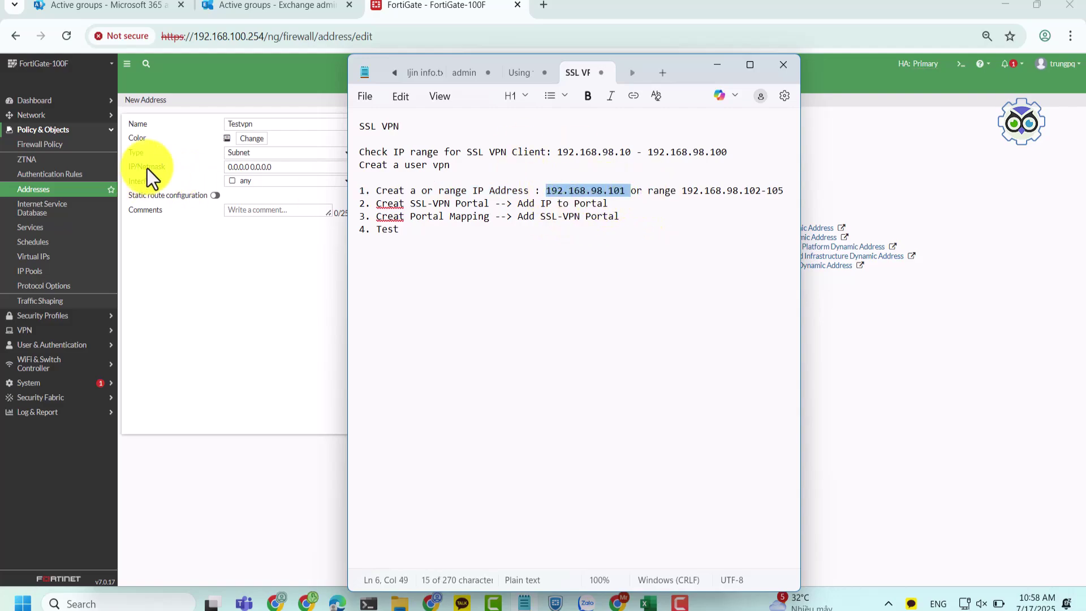
{"action": "left_click", "coordinate": [162, 159]}
{"action": "key", "text": "ctrl+v"}
{"action": "left_click_drag", "start_coordinate": [339, 167], "coordinate": [165, 170]}
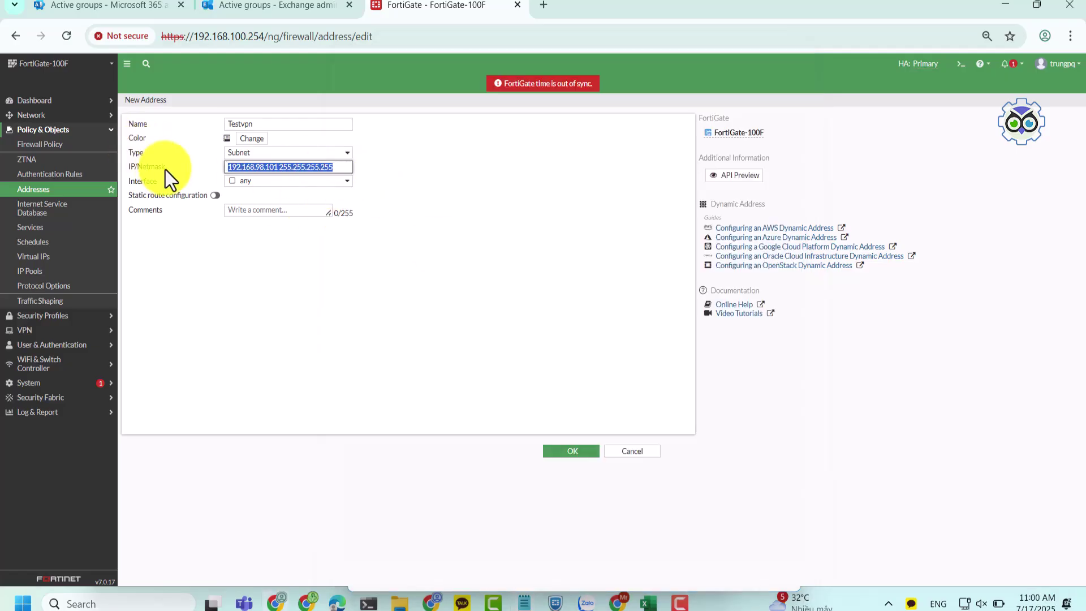
{"action": "left_click", "coordinate": [397, 299]}
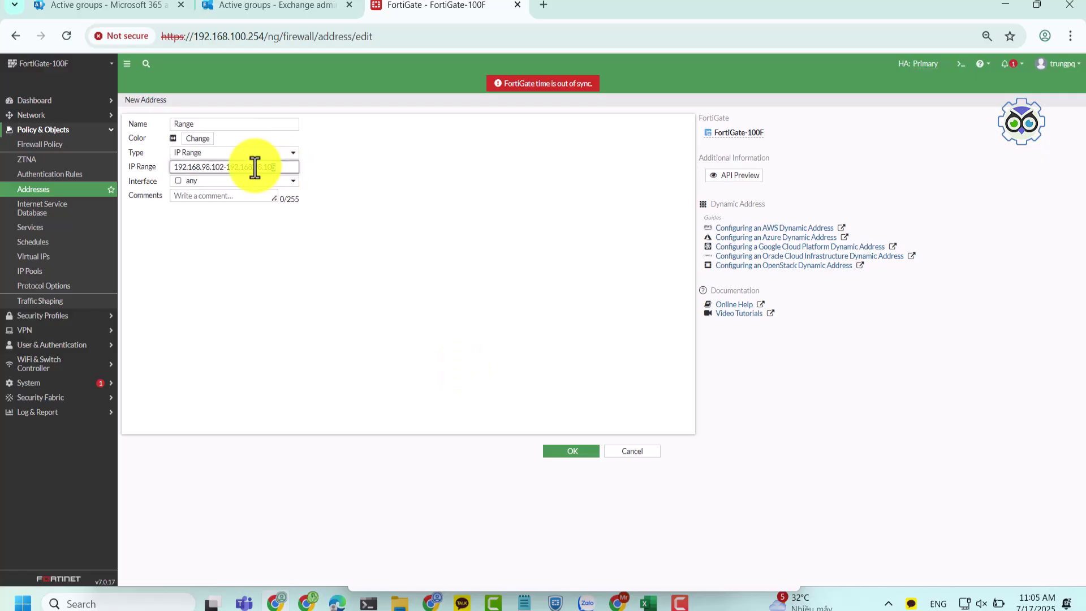
- Create another firewall address named IP Rang, with type IP Range and the range 192.168.98.102-192.168.98.105
{"action": "left_click_drag", "start_coordinate": [277, 167], "coordinate": [134, 213]}
{"action": "left_click", "coordinate": [57, 194]}
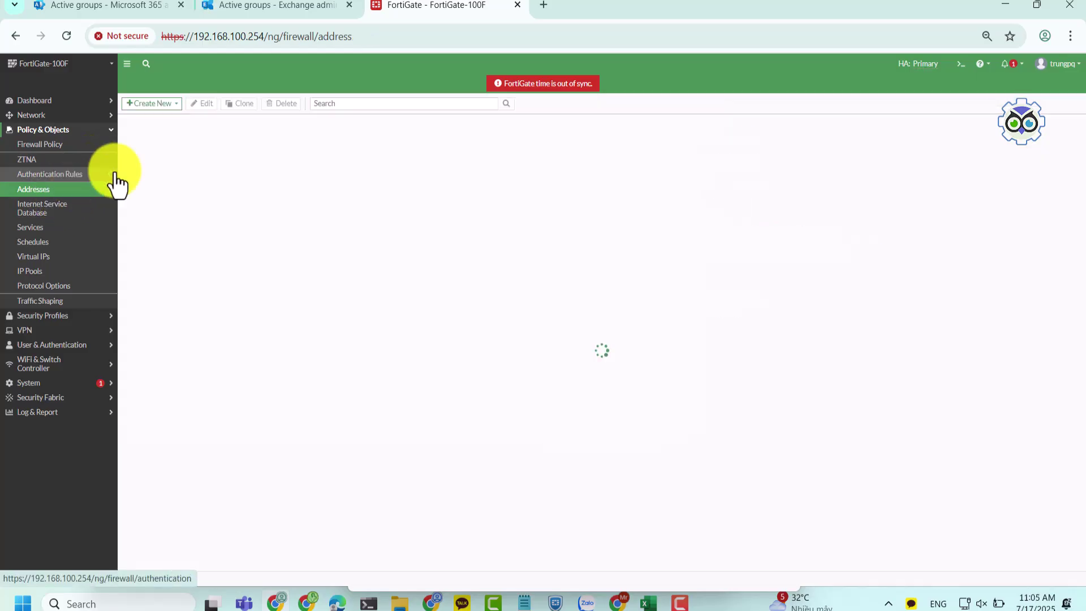
{"action": "left_click", "coordinate": [156, 105]}
{"action": "left_click", "coordinate": [152, 130]}
{"action": "left_click", "coordinate": [270, 126]}
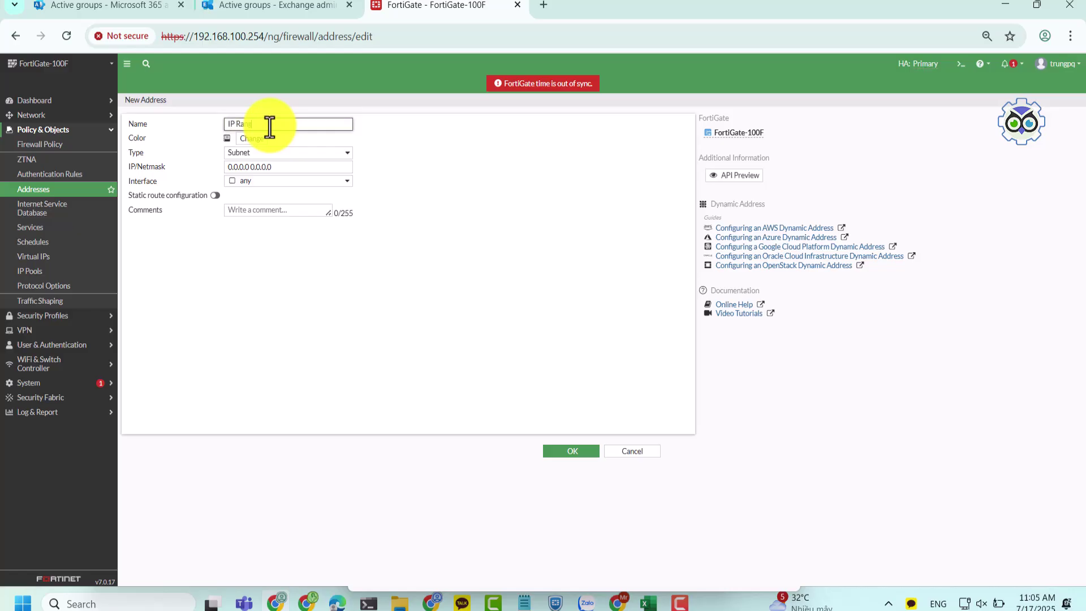
{"action": "left_click", "coordinate": [278, 154]}
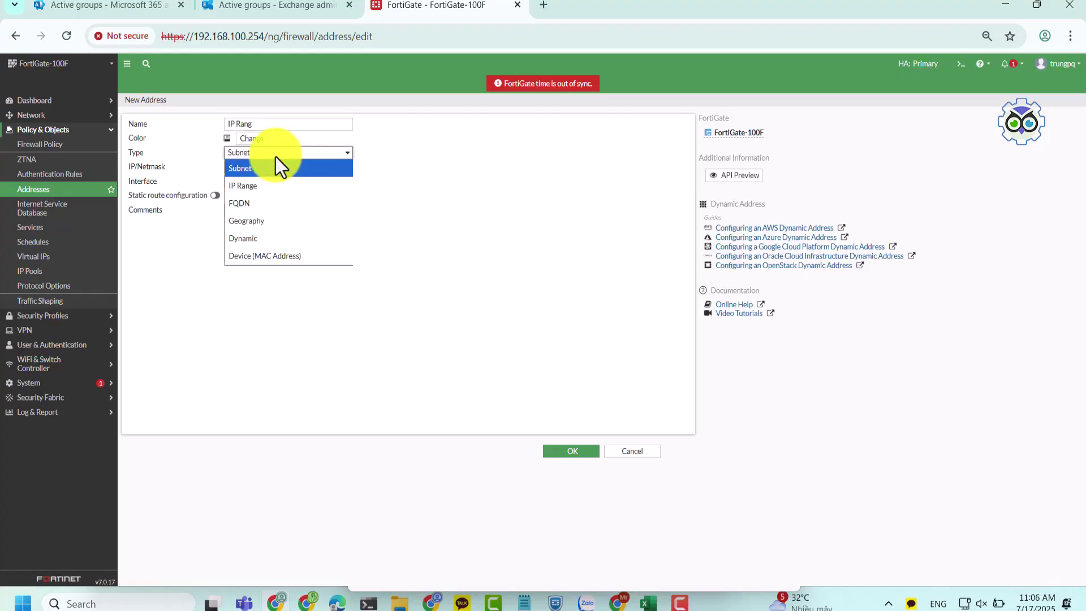
{"action": "left_click", "coordinate": [235, 186]}
{"action": "left_click", "coordinate": [255, 166]}
{"action": "left_click", "coordinate": [272, 186]}
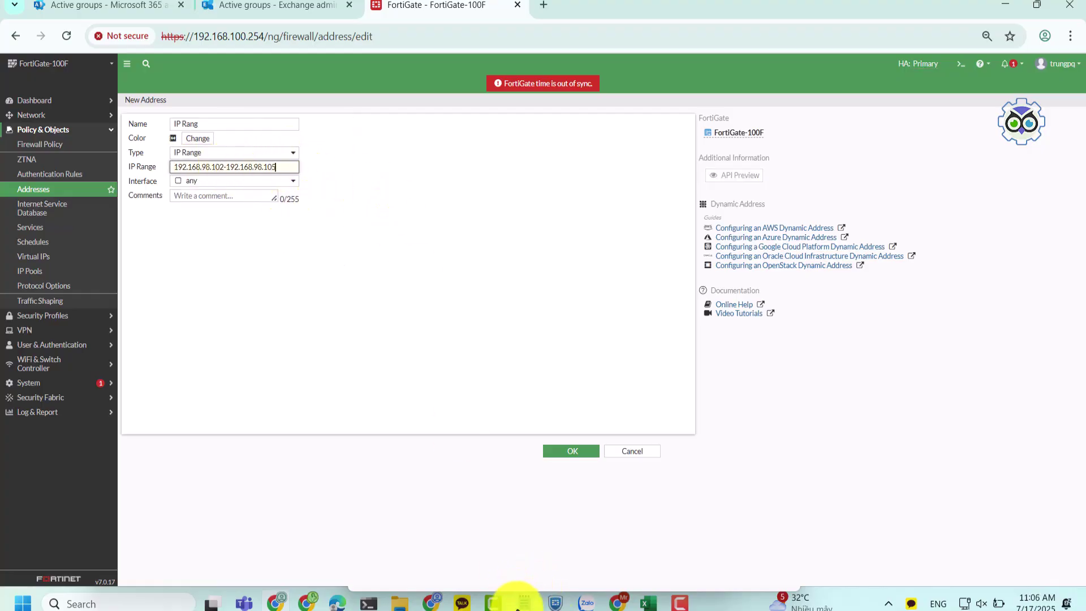
- Check the new range against the client IP range and item 1 in Notepad, and save the IP Rang address in FortiGate
{"action": "left_click", "coordinate": [523, 603]}
{"action": "left_click", "coordinate": [635, 192]}
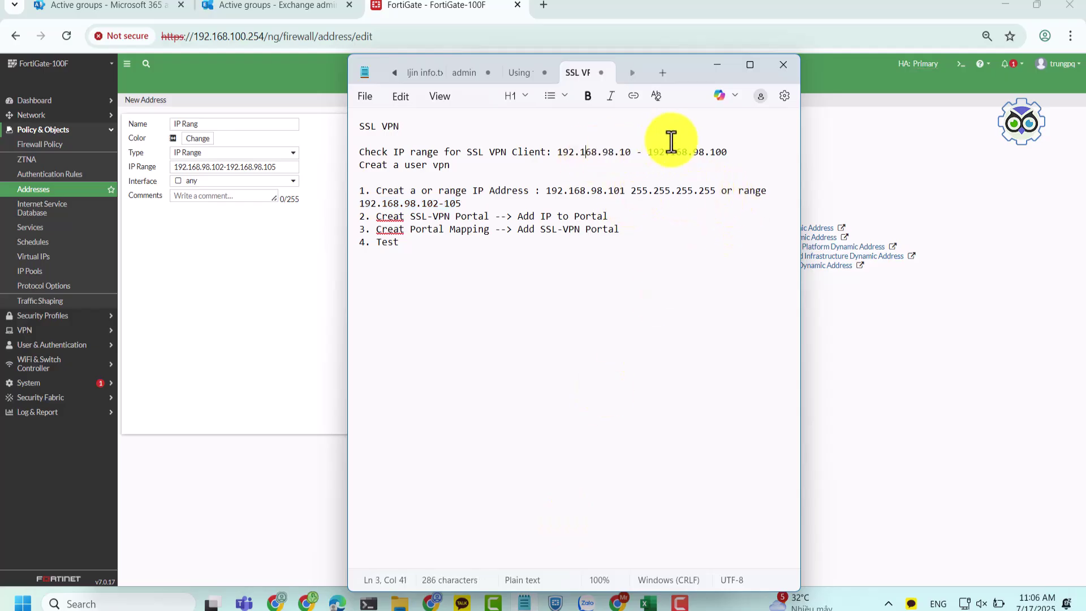
{"action": "left_click_drag", "start_coordinate": [671, 140], "coordinate": [721, 152]}
{"action": "left_click", "coordinate": [714, 169]}
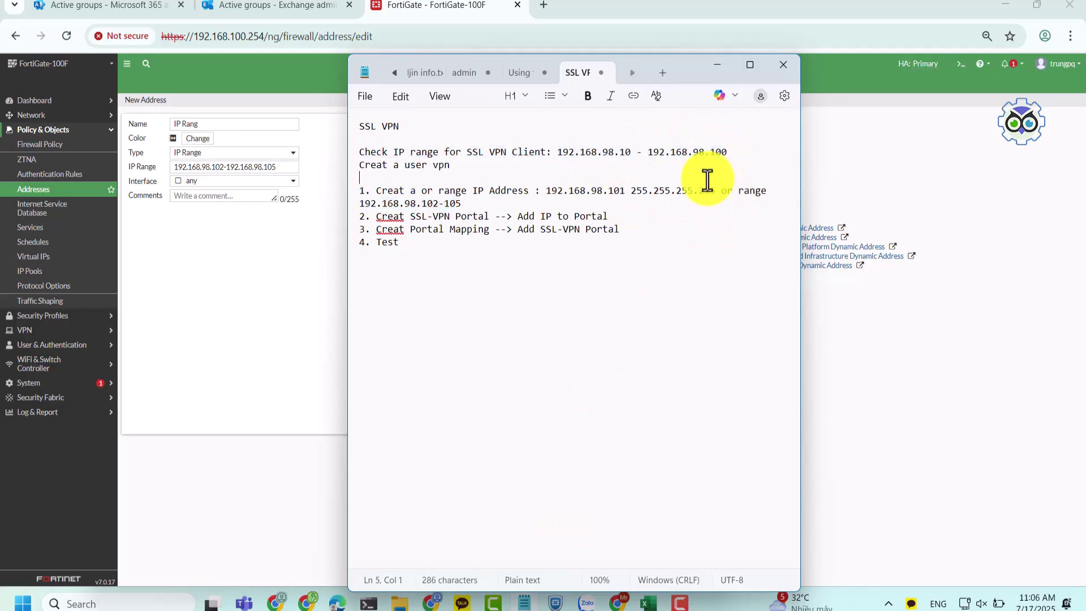
{"action": "left_click", "coordinate": [446, 204]}
{"action": "left_click", "coordinate": [192, 195]}
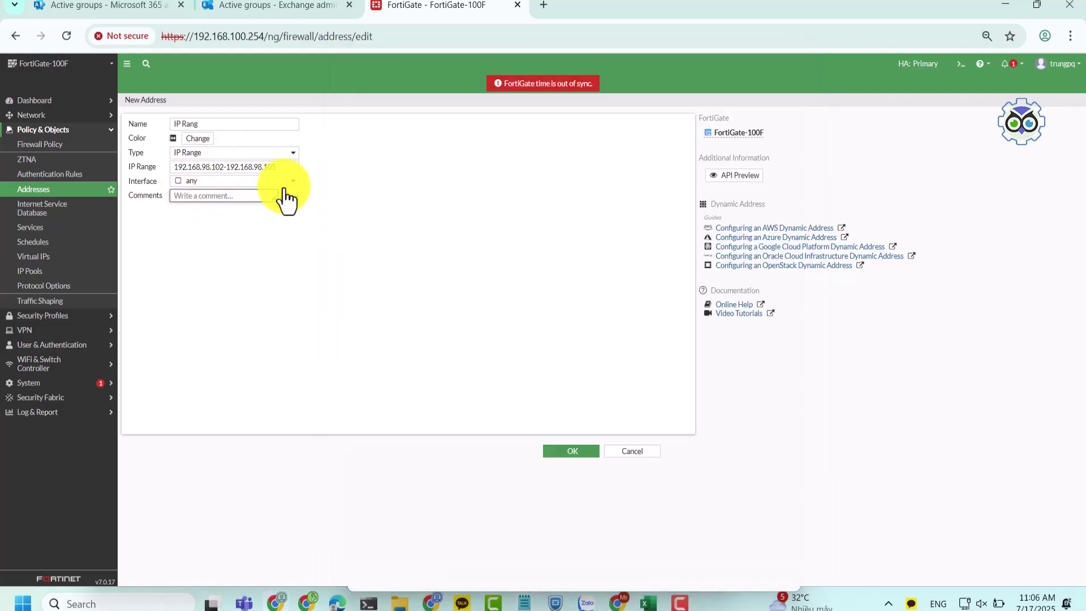
{"action": "left_click", "coordinate": [583, 456]}
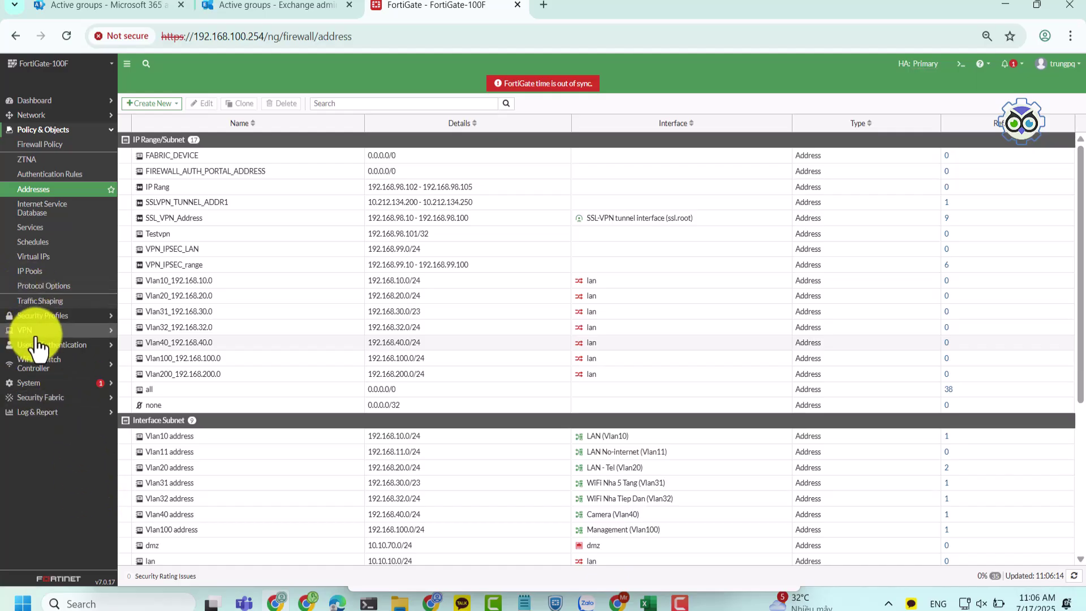
- After checking item 2 of the Notepad plan, create a new SSL-VPN portal in FortiGate and name it SSL_VPN_Partner1
{"action": "left_click", "coordinate": [522, 603]}
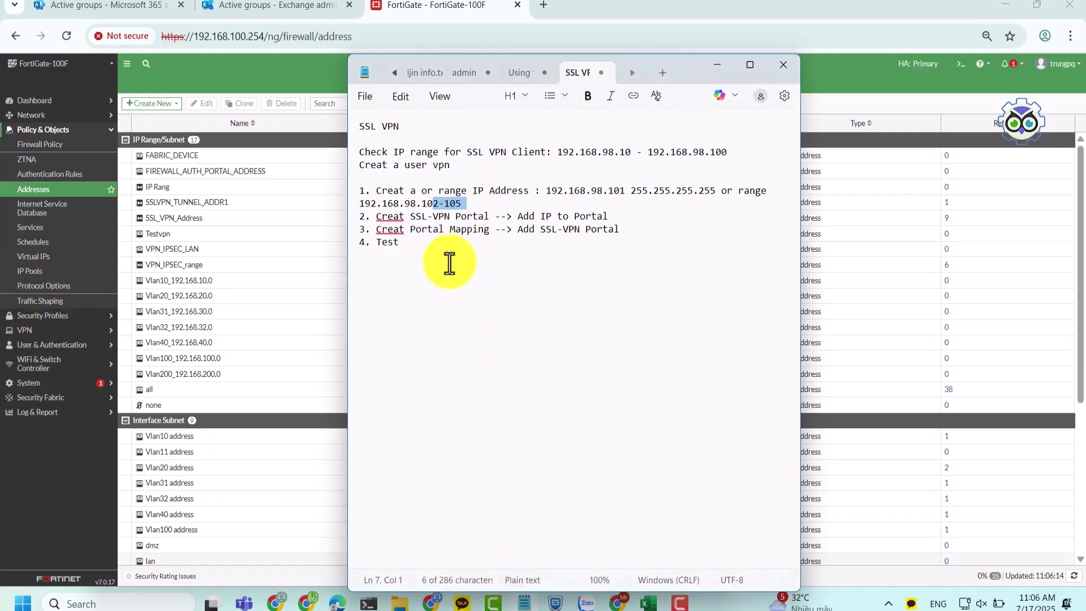
{"action": "left_click_drag", "start_coordinate": [609, 216], "coordinate": [376, 214]}
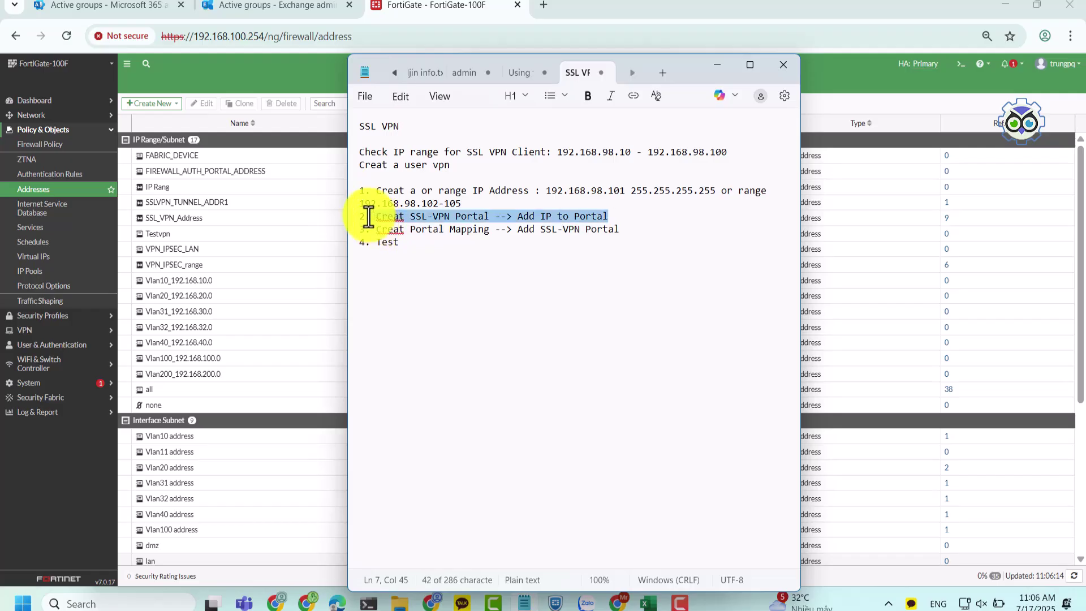
{"action": "left_click", "coordinate": [25, 331]}
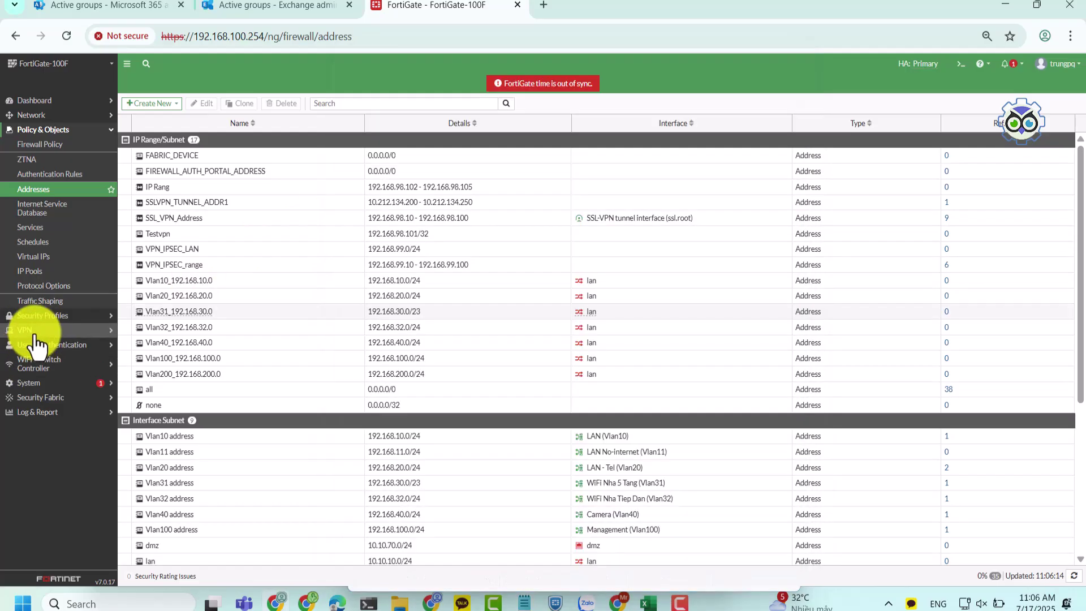
{"action": "left_click", "coordinate": [51, 234]}
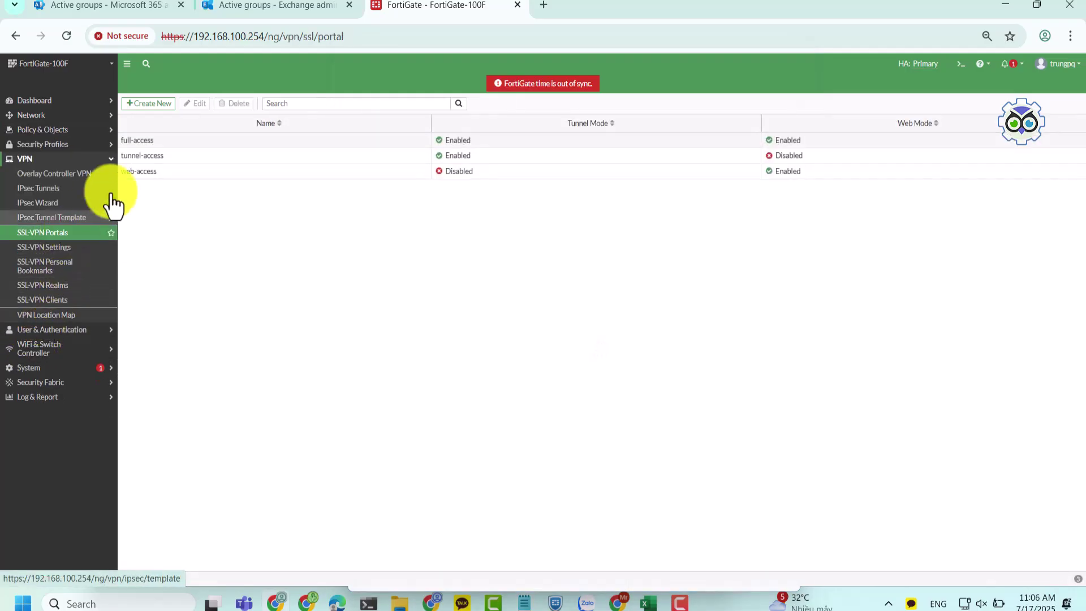
{"action": "left_click", "coordinate": [162, 106]}
{"action": "left_click", "coordinate": [191, 128]}
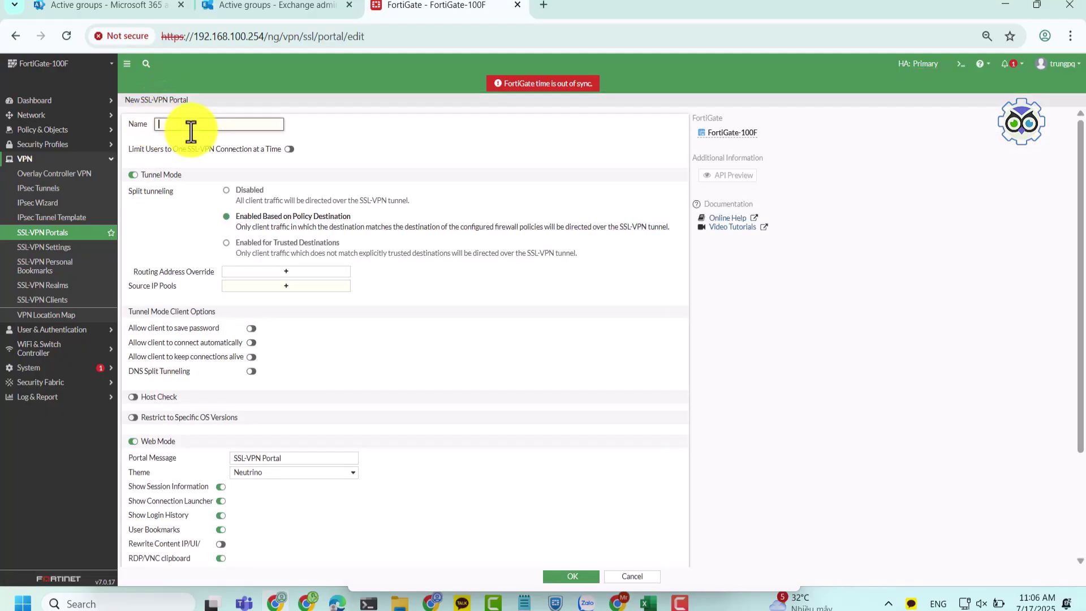
{"action": "type", "text": "V"}
{"action": "key", "text": "BackSpace"}
{"action": "type", "text": "SSL_VPN_Partner1"}
- Disable split tunneling and Web Mode for the portal, and allow the client to save the password
{"action": "left_click", "coordinate": [225, 190]}
{"action": "left_click", "coordinate": [134, 426]}
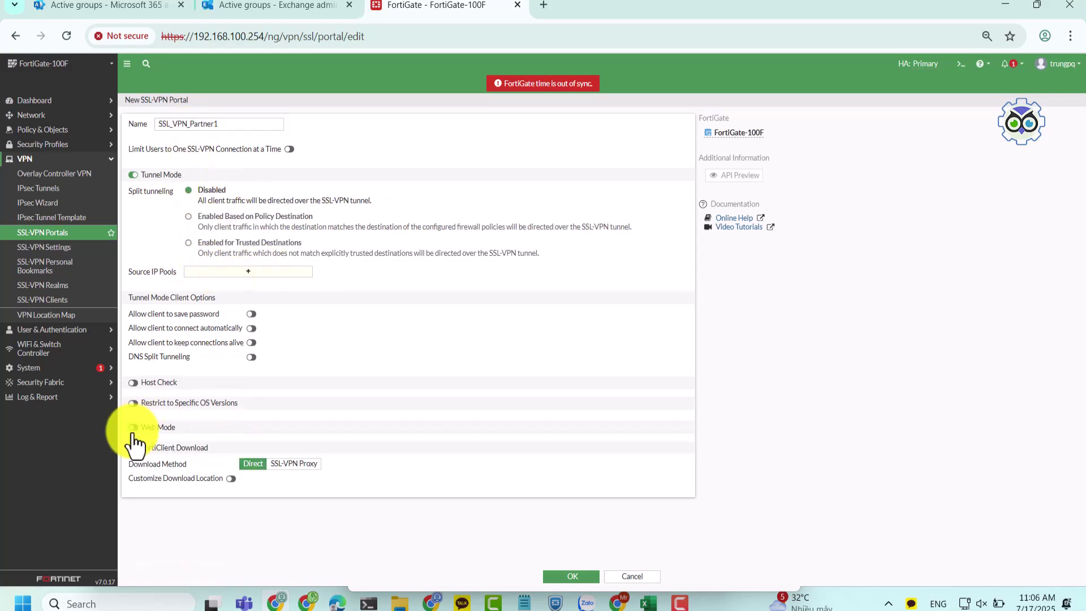
{"action": "left_click", "coordinate": [251, 315]}
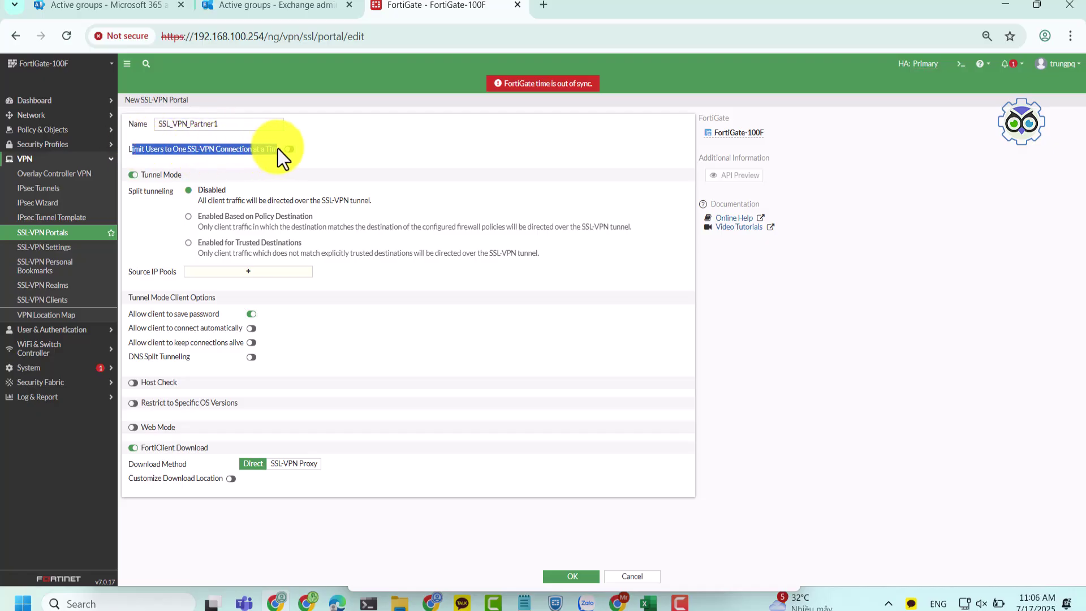
{"action": "left_click_drag", "start_coordinate": [277, 148], "coordinate": [291, 149]}
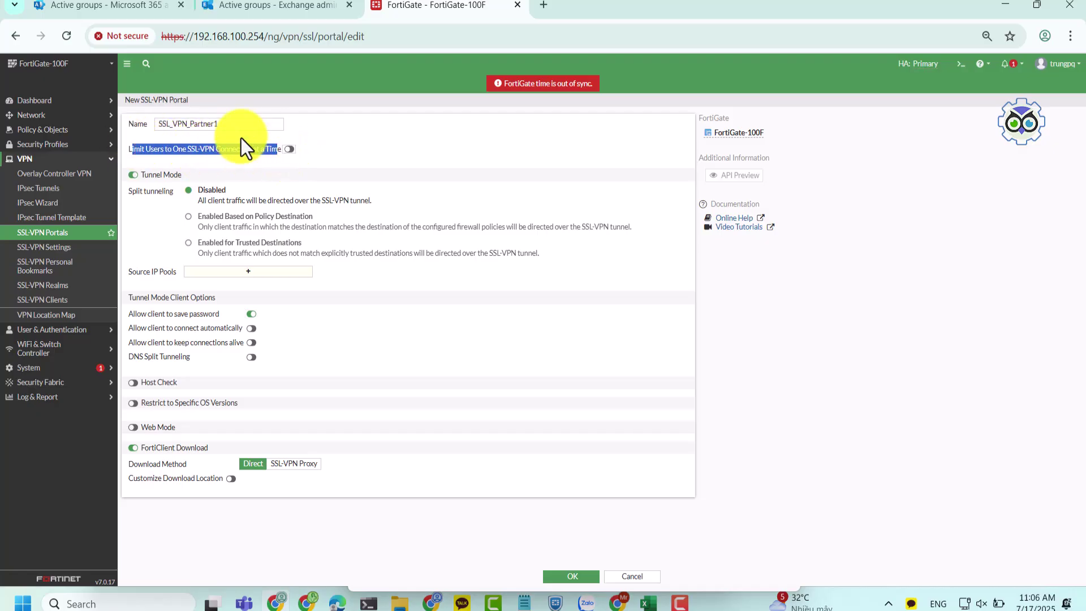
{"action": "left_click", "coordinate": [273, 173]}
- Add the IP Rang and Testvpn addresses to the portal's source IP pools
{"action": "left_click", "coordinate": [243, 272]}
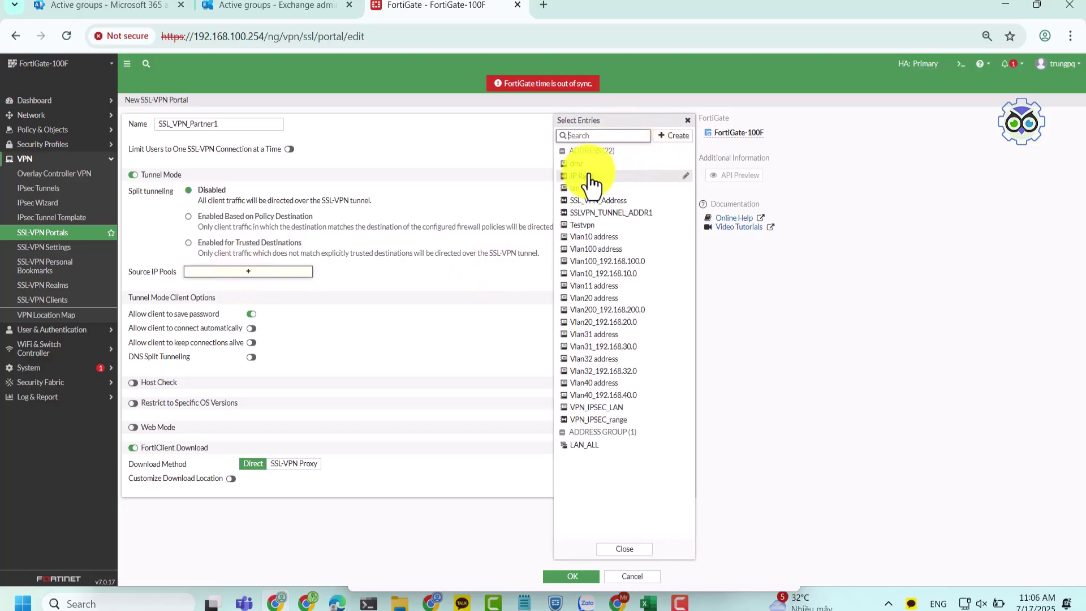
{"action": "mouse_move", "coordinate": [586, 177]}
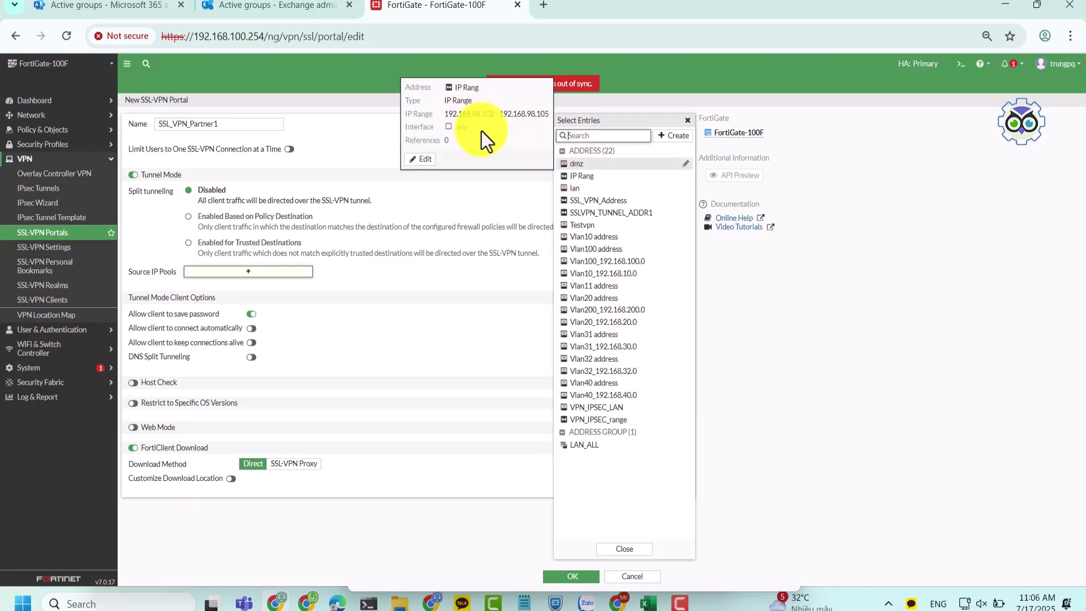
{"action": "left_click", "coordinate": [583, 176]}
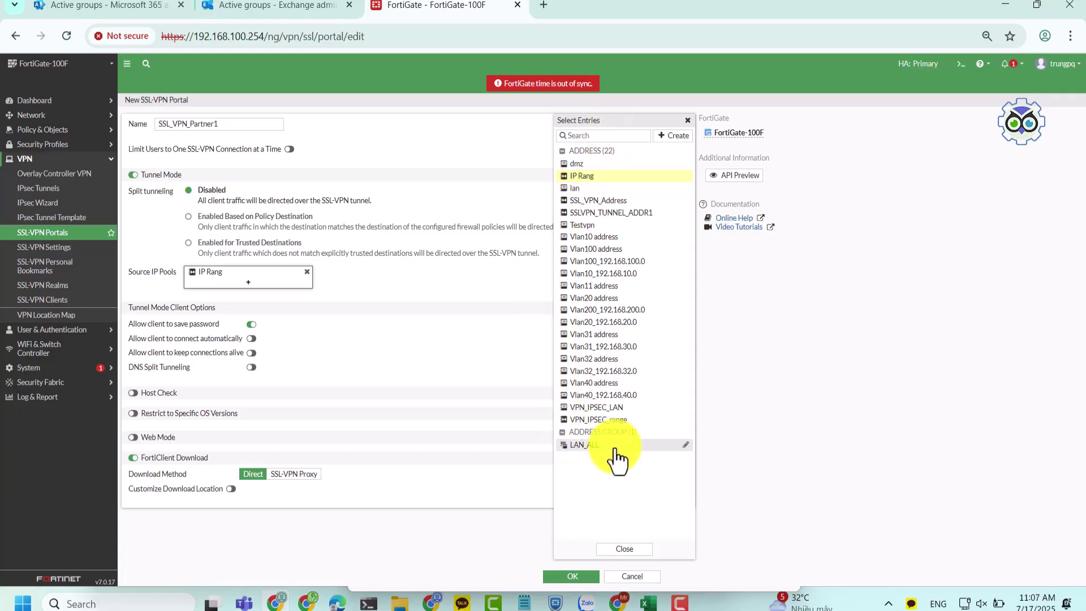
{"action": "mouse_move", "coordinate": [611, 424]}
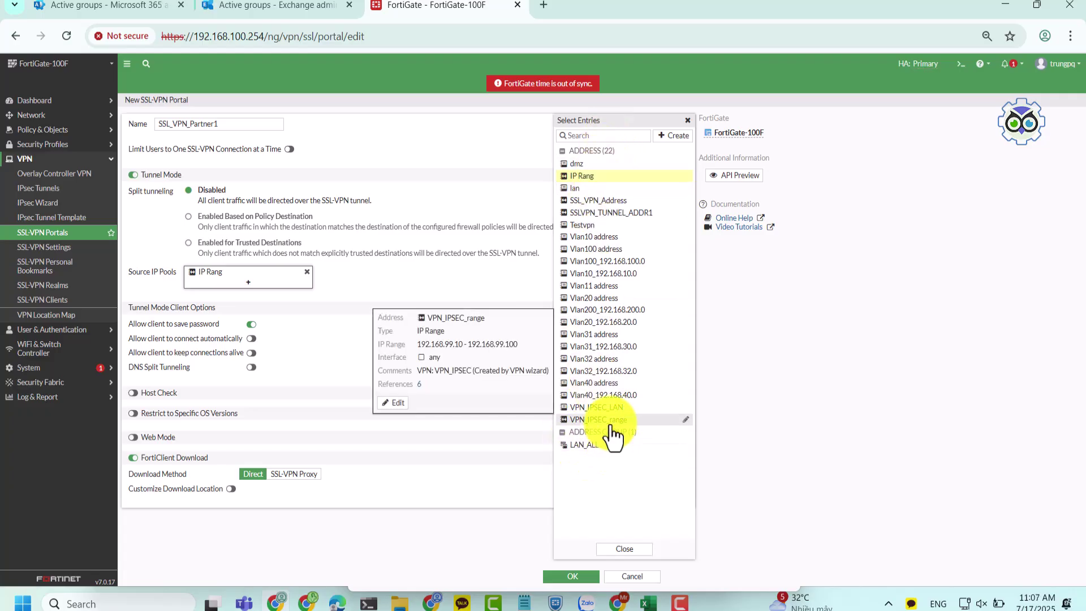
{"action": "left_click", "coordinate": [576, 225]}
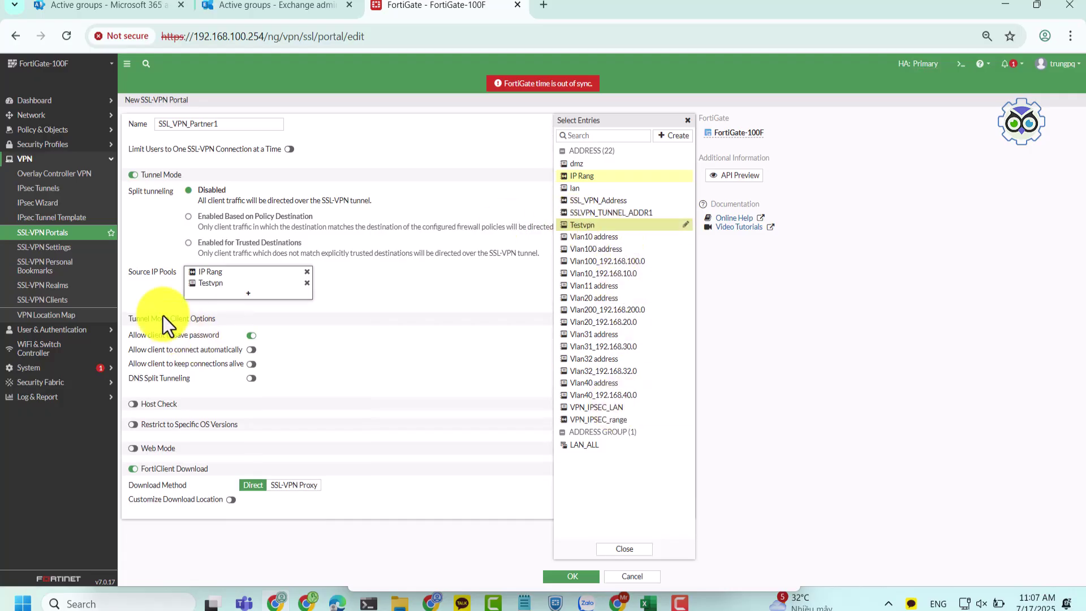
{"action": "mouse_move", "coordinate": [201, 285]}
{"action": "left_click", "coordinate": [423, 315]}
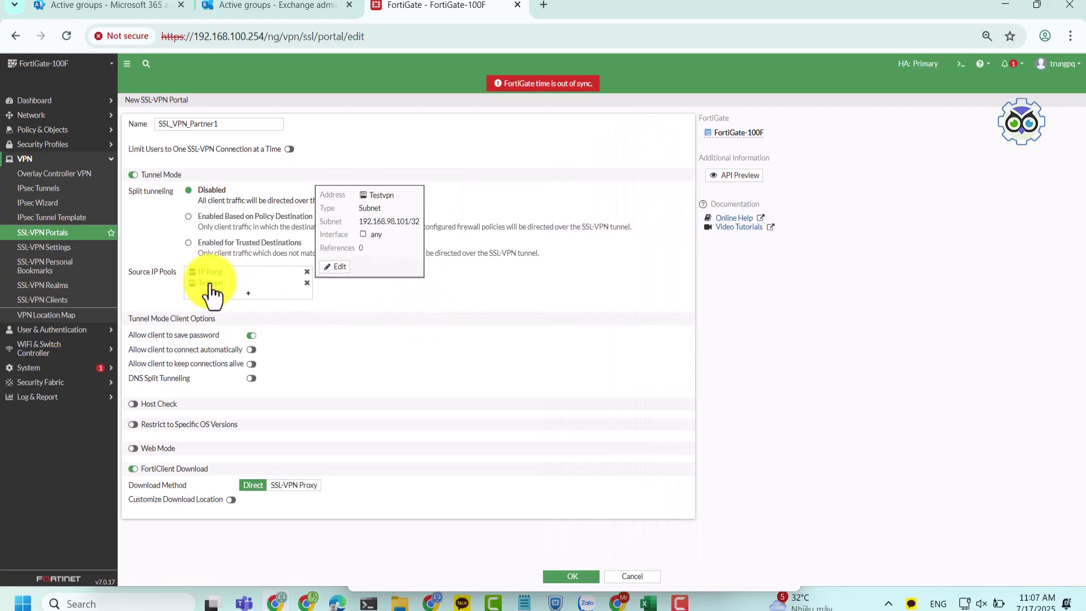
- Switch to Notepad and insert a blank line between items 1 and 2 of the plan
{"action": "mouse_move", "coordinate": [526, 607]}
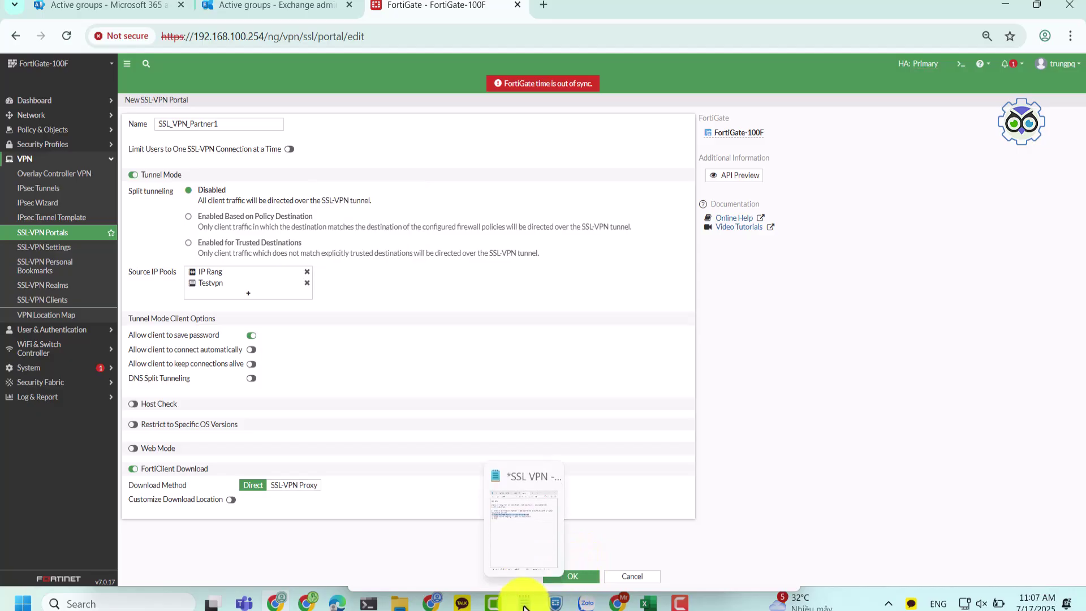
{"action": "left_click", "coordinate": [523, 529]}
{"action": "left_click", "coordinate": [513, 216]}
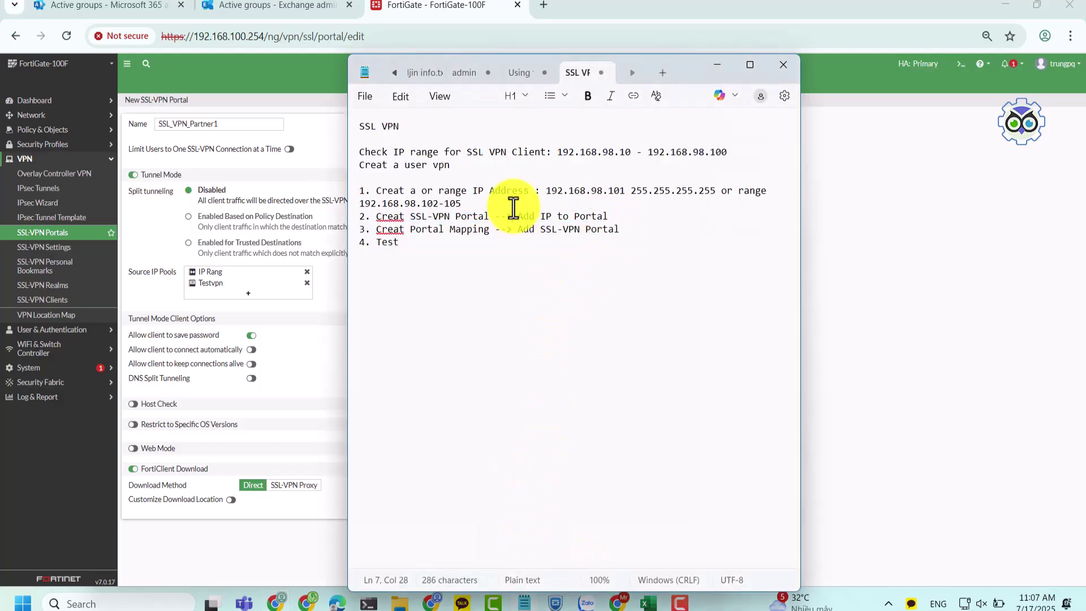
{"action": "key", "text": "Up"}
{"action": "key", "text": "Return"}
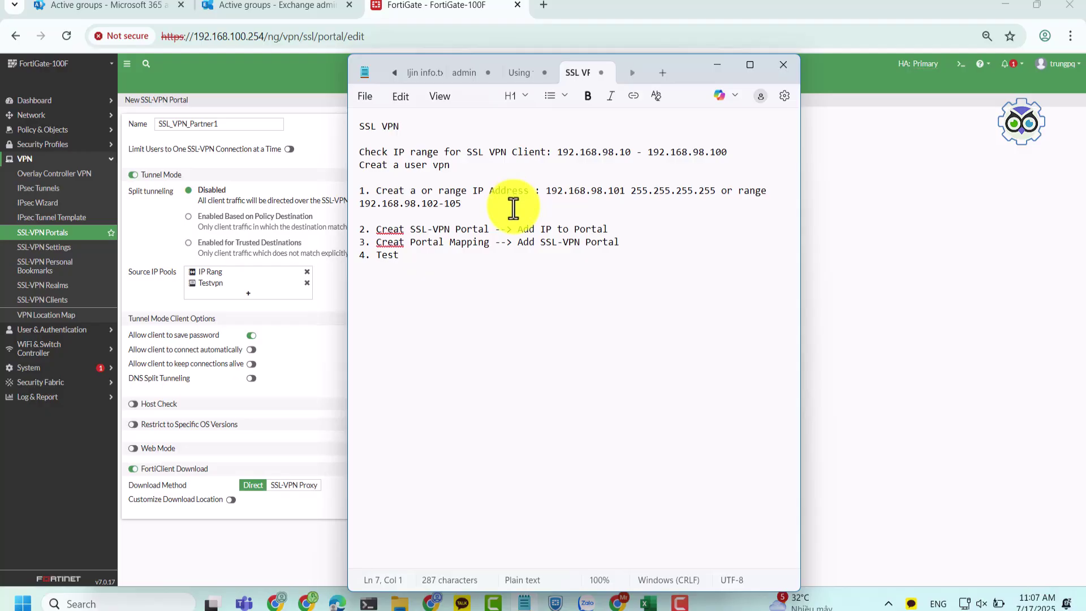
- Back in FortiGate, remove IP Rang from the portal's source IP pools, keeping only Testvpn, and save the portal
{"action": "mouse_move", "coordinate": [208, 287]}
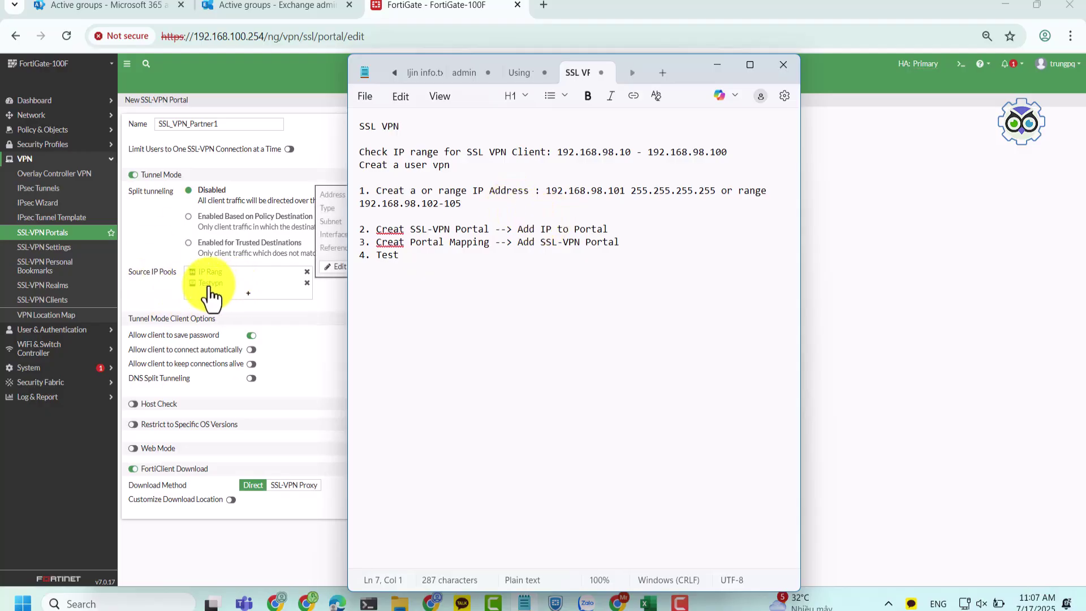
{"action": "left_click", "coordinate": [297, 312]}
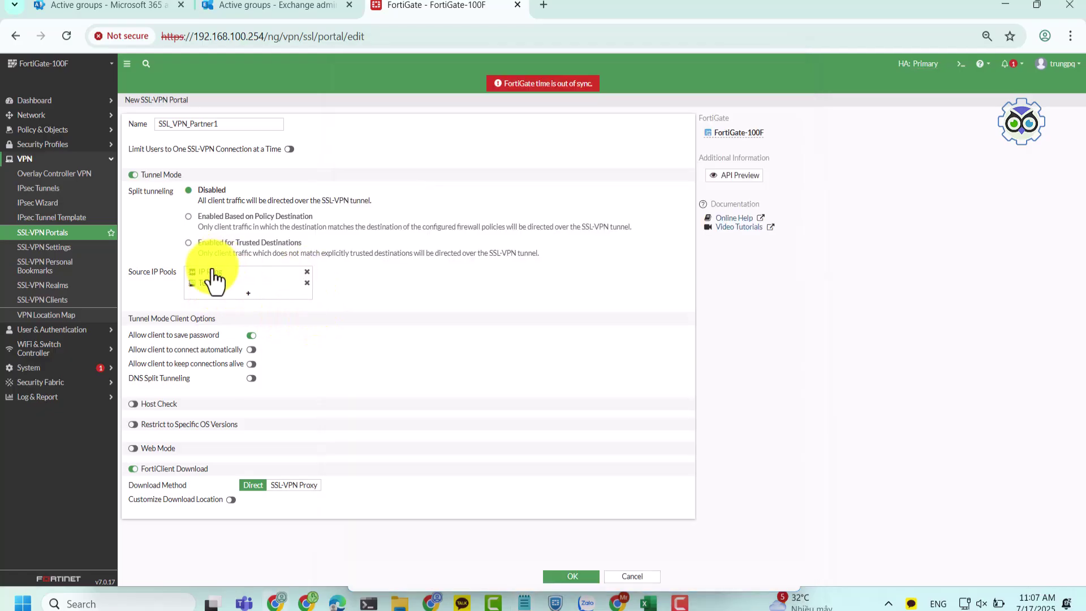
{"action": "left_click", "coordinate": [306, 273]}
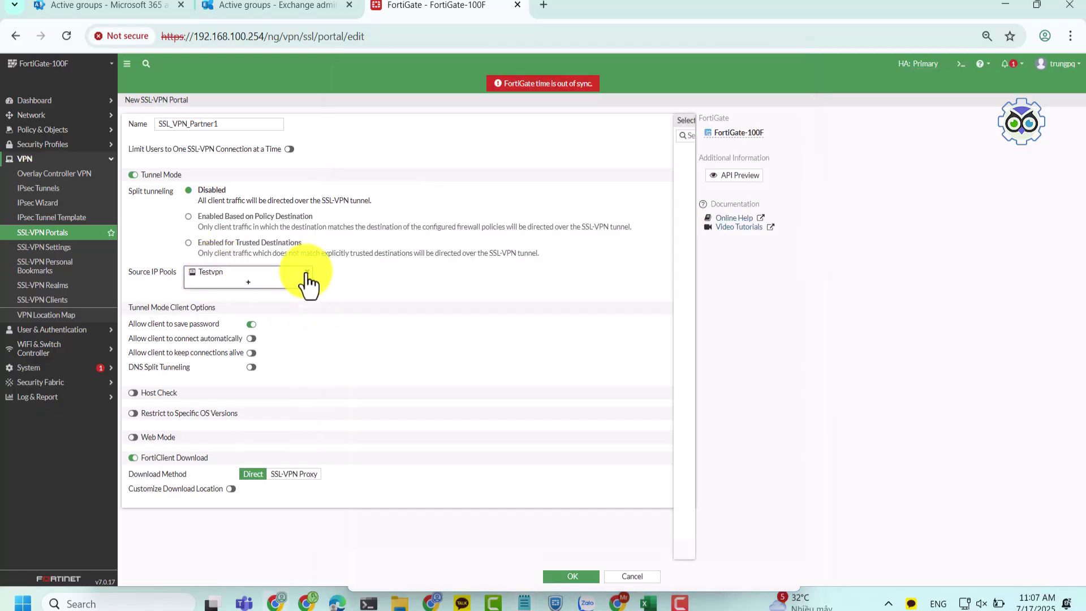
{"action": "left_click", "coordinate": [370, 295]}
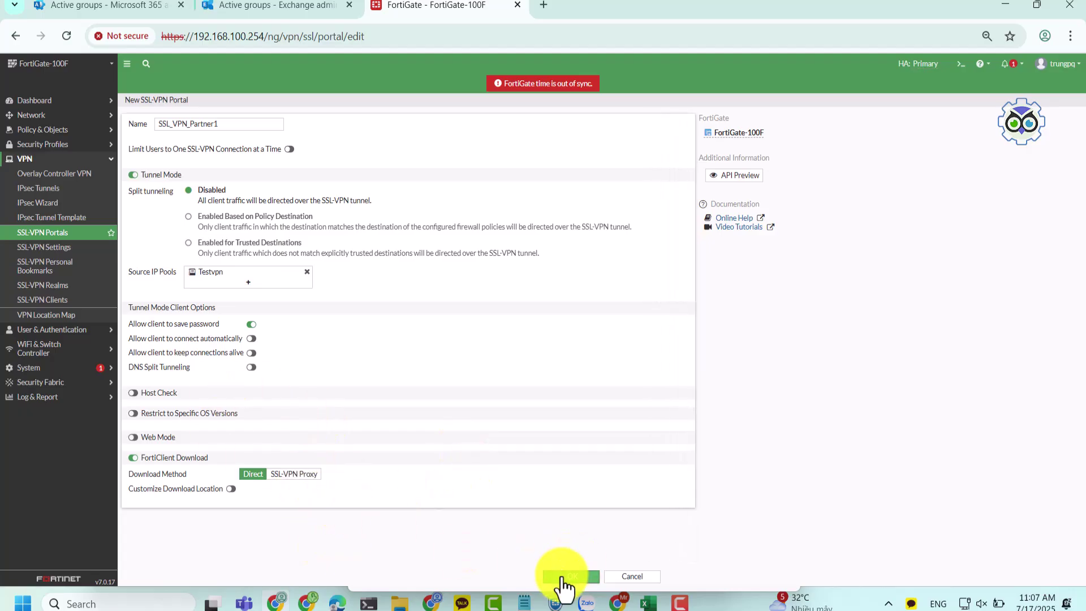
{"action": "left_click_drag", "start_coordinate": [235, 117], "coordinate": [154, 116]}
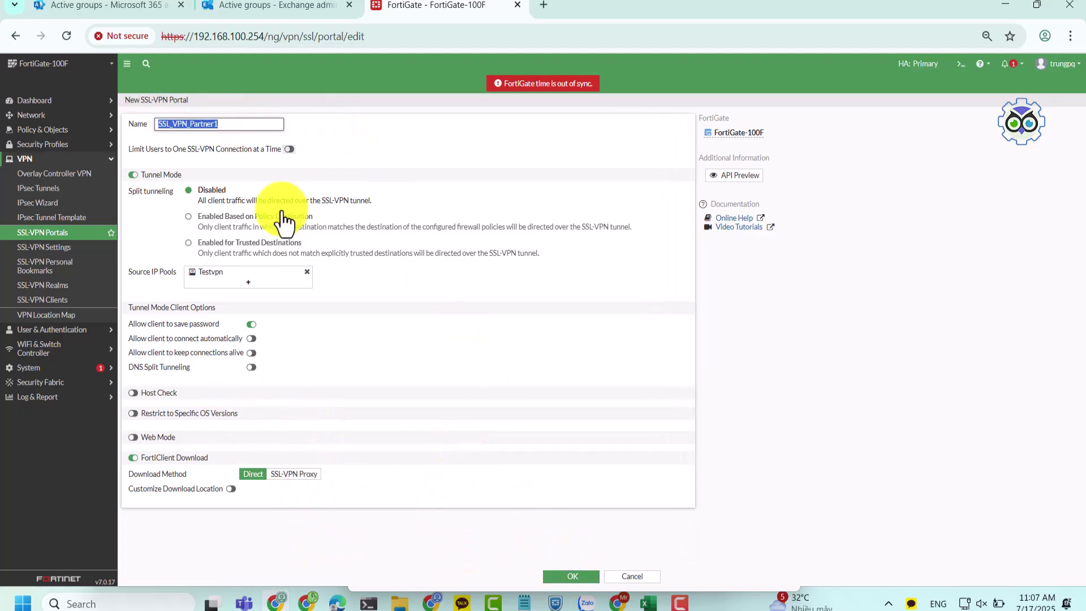
{"action": "left_click", "coordinate": [559, 577]}
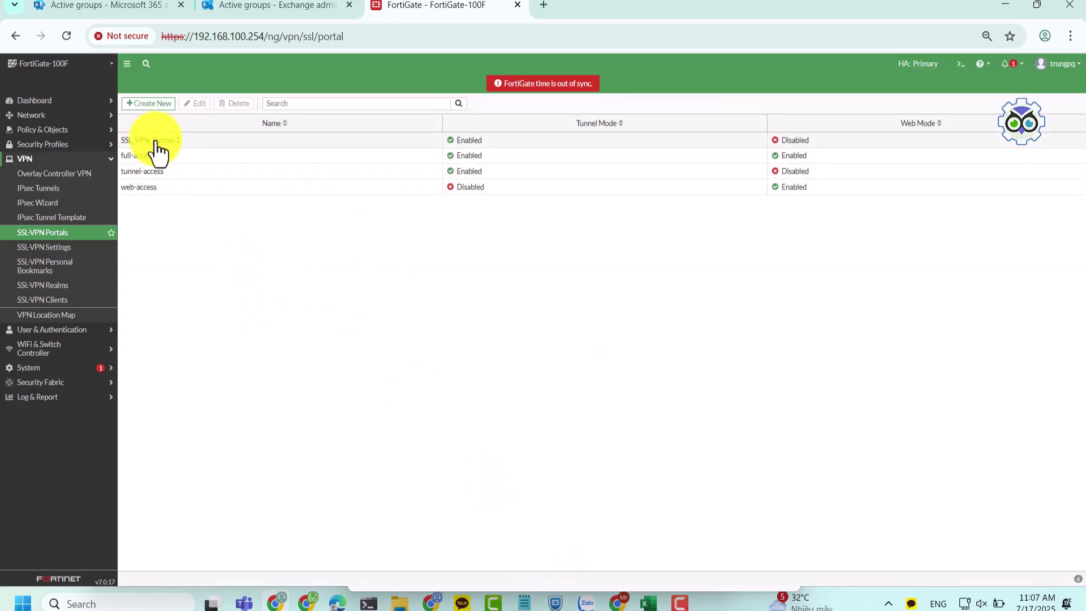
- Switch to Notepad and append "(option an IP or range IP)" to item 1 of the plan
{"action": "left_click", "coordinate": [524, 603]}
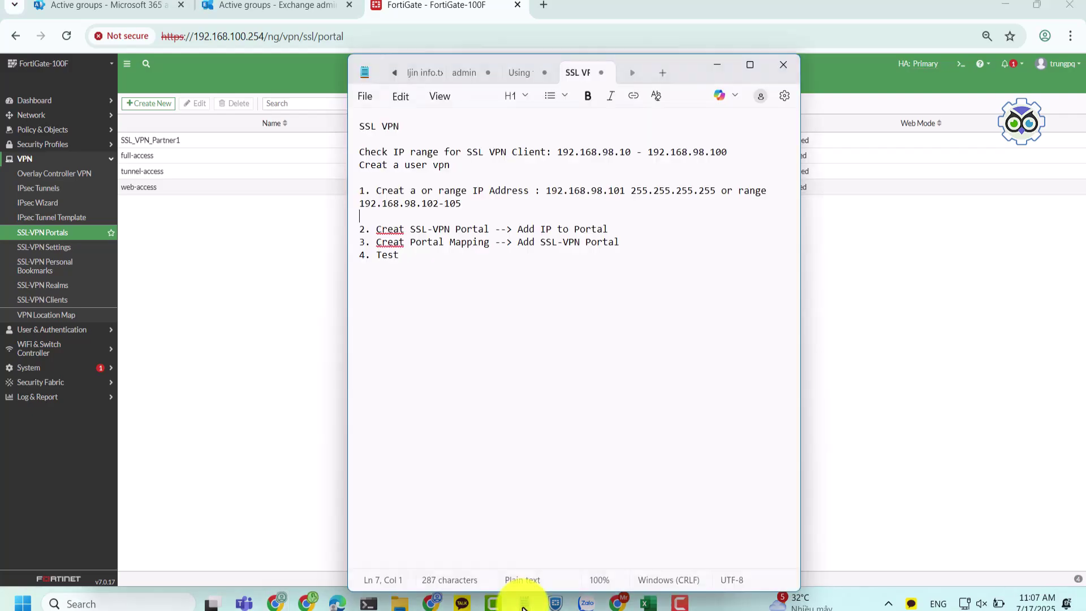
{"action": "left_click", "coordinate": [490, 215]}
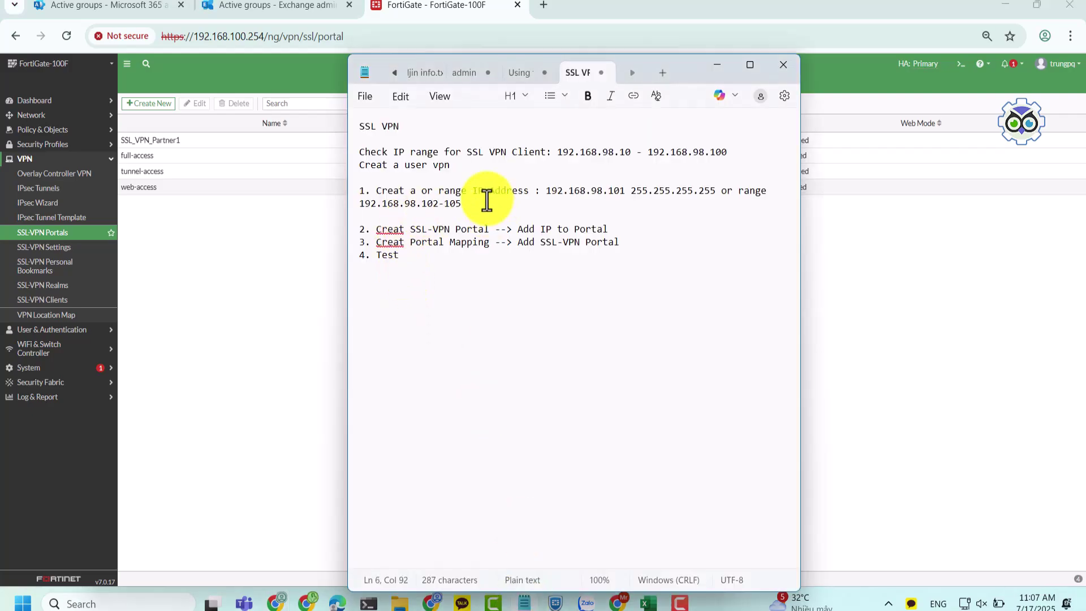
{"action": "type", "text": "ption an"}
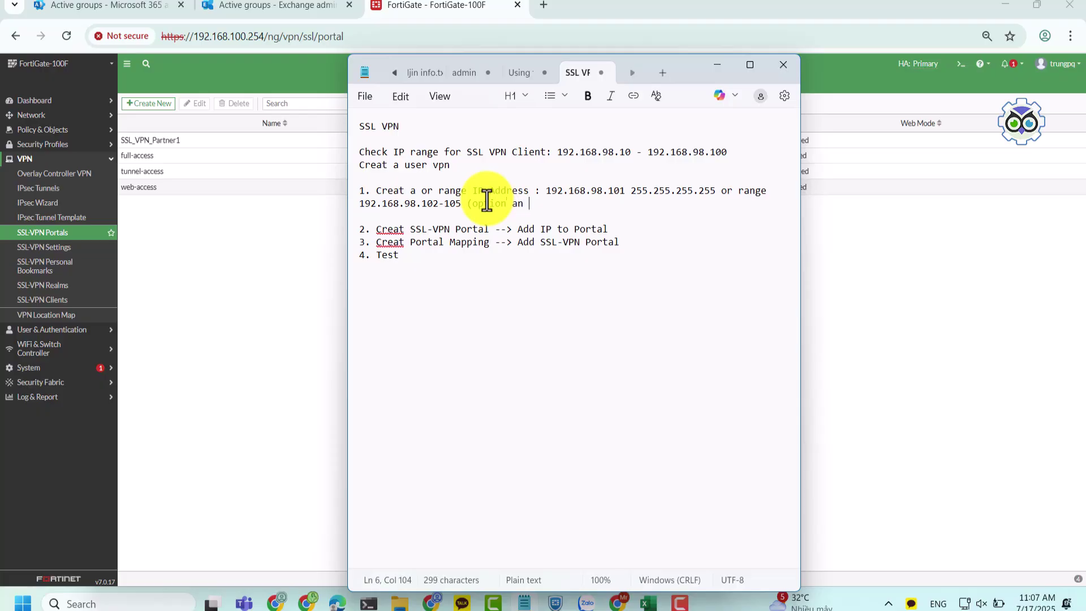
{"action": "type", "text": " IP or "}
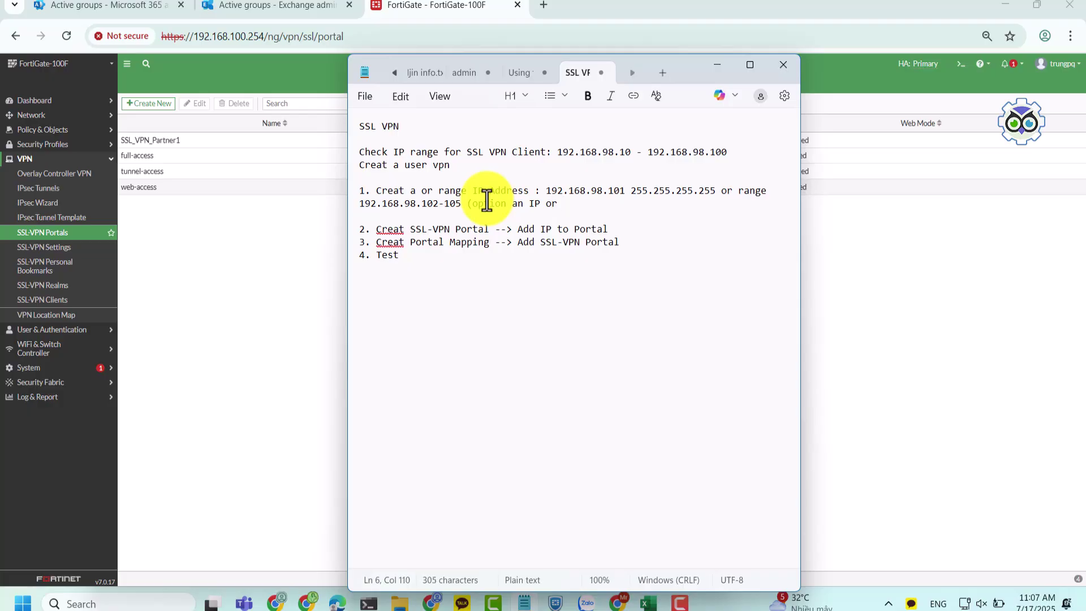
{"action": "type", "text": "range IP"}
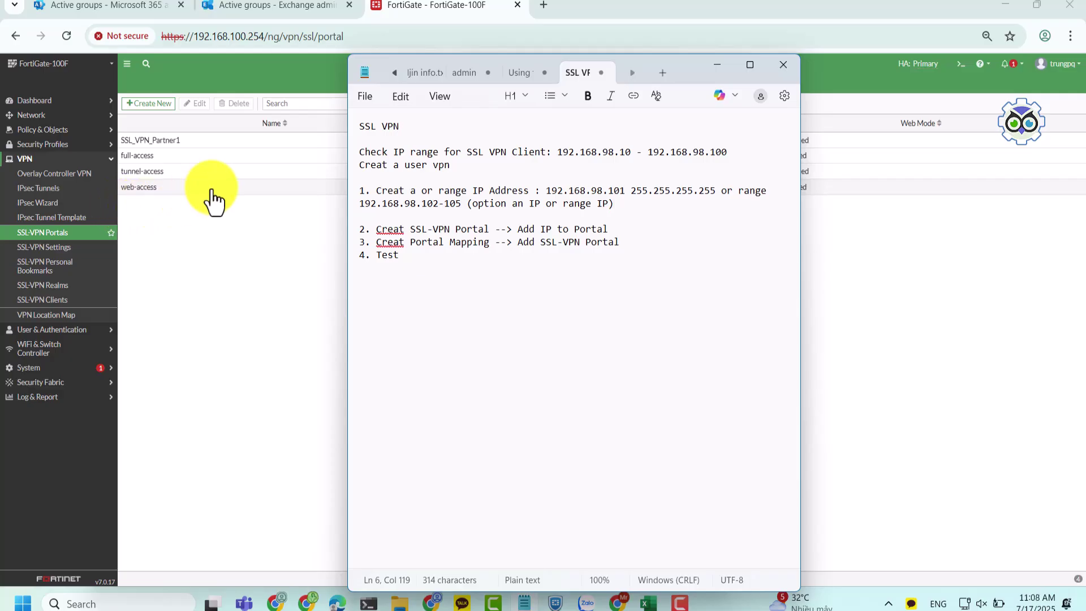
- In FortiGate's SSL-VPN Settings, create a portal mapping of user testvpn to SSL_VPN_Partner1 in the default realm and apply the settings
{"action": "left_click_drag", "start_coordinate": [405, 229], "coordinate": [348, 243]}
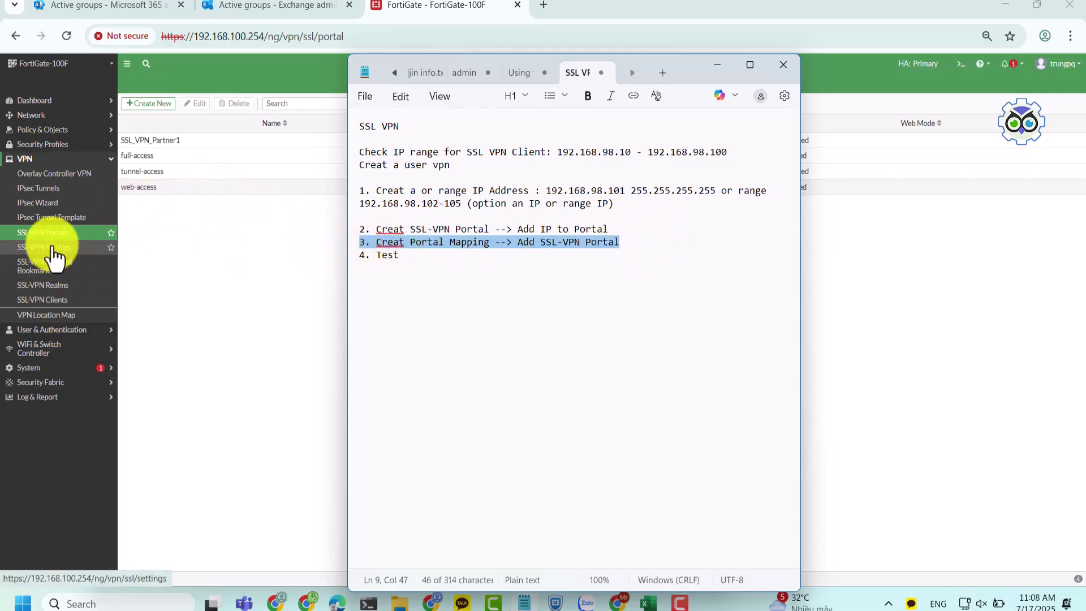
{"action": "left_click", "coordinate": [50, 247]}
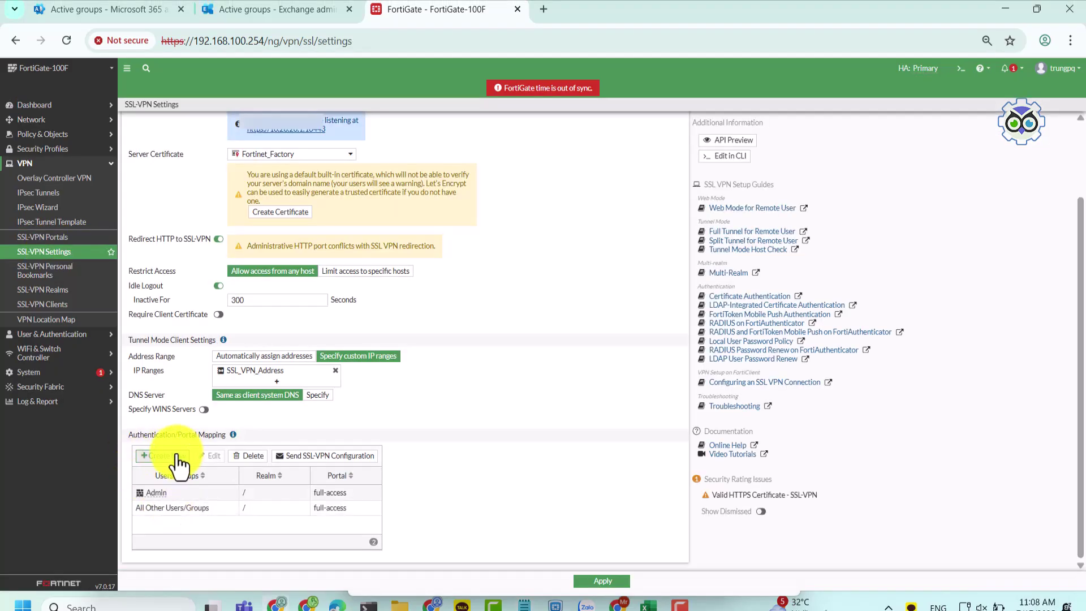
{"action": "left_click", "coordinate": [168, 457]}
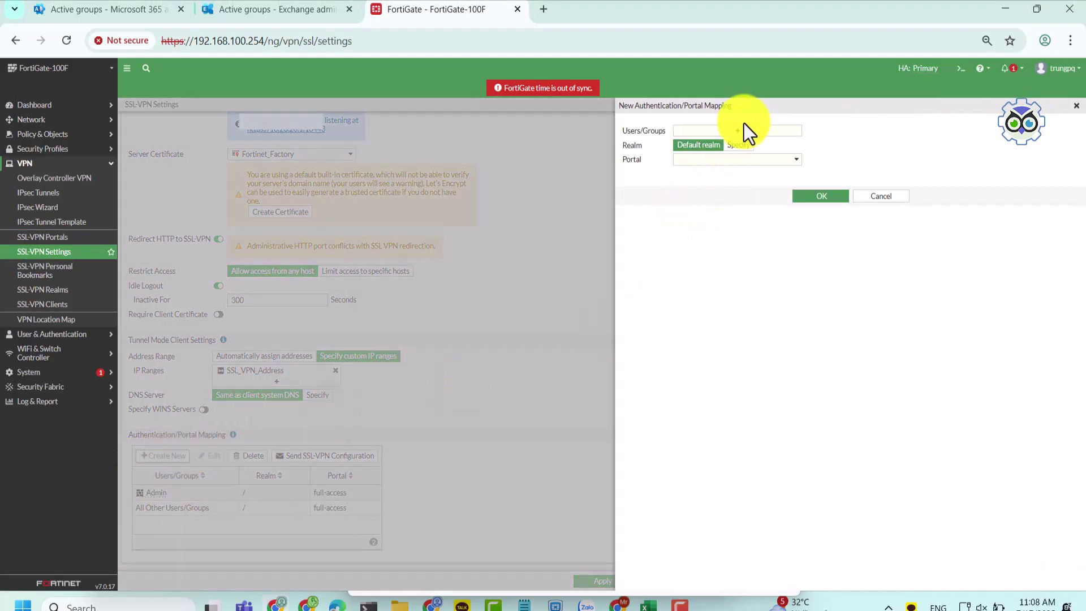
{"action": "left_click", "coordinate": [742, 131]}
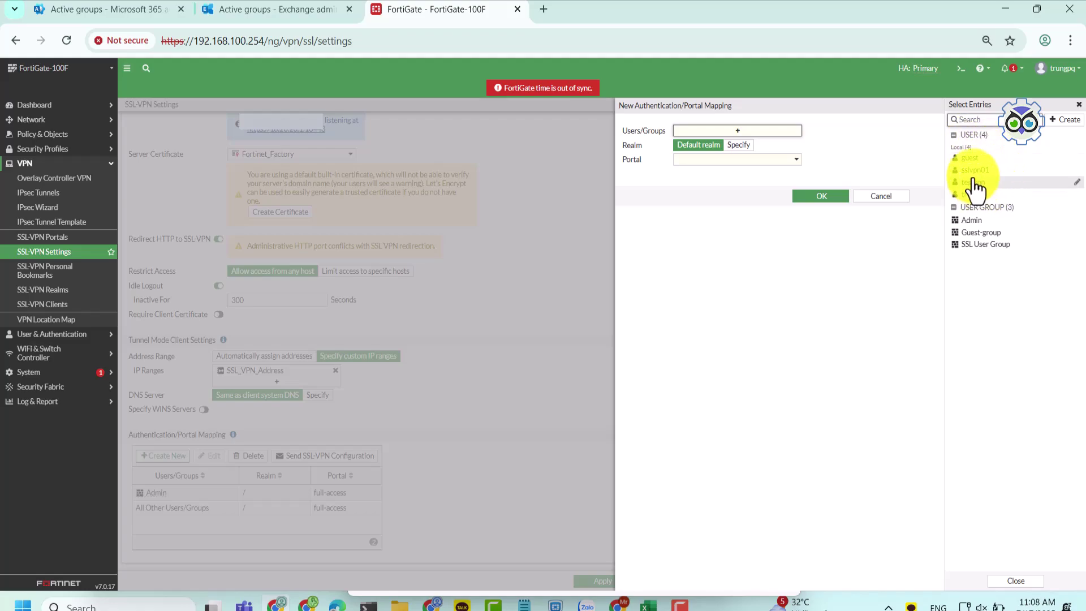
{"action": "mouse_move", "coordinate": [981, 175]}
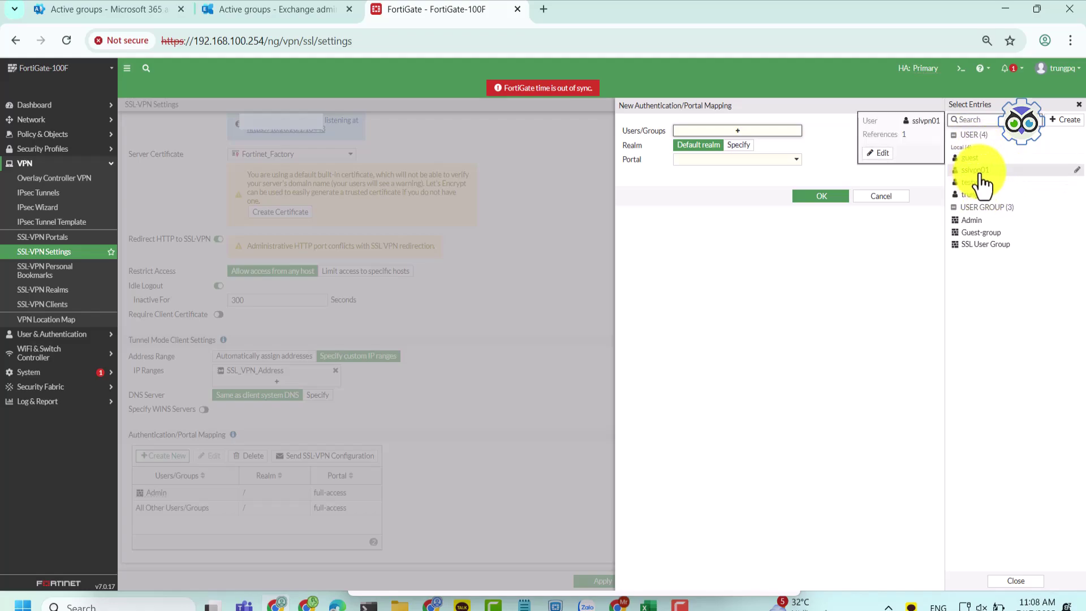
{"action": "left_click", "coordinate": [987, 182]}
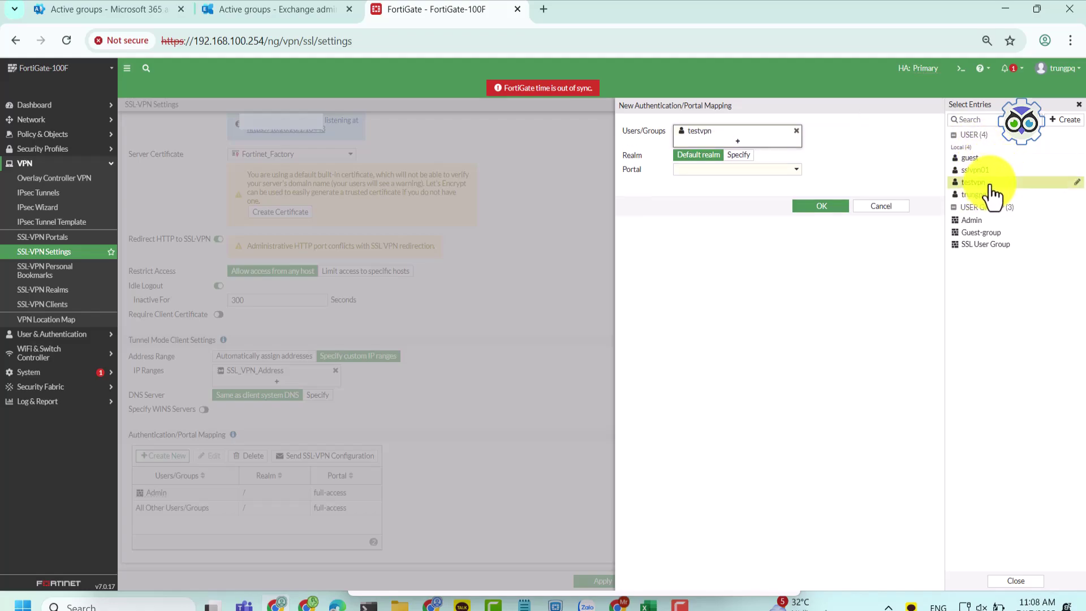
{"action": "left_click", "coordinate": [727, 170]}
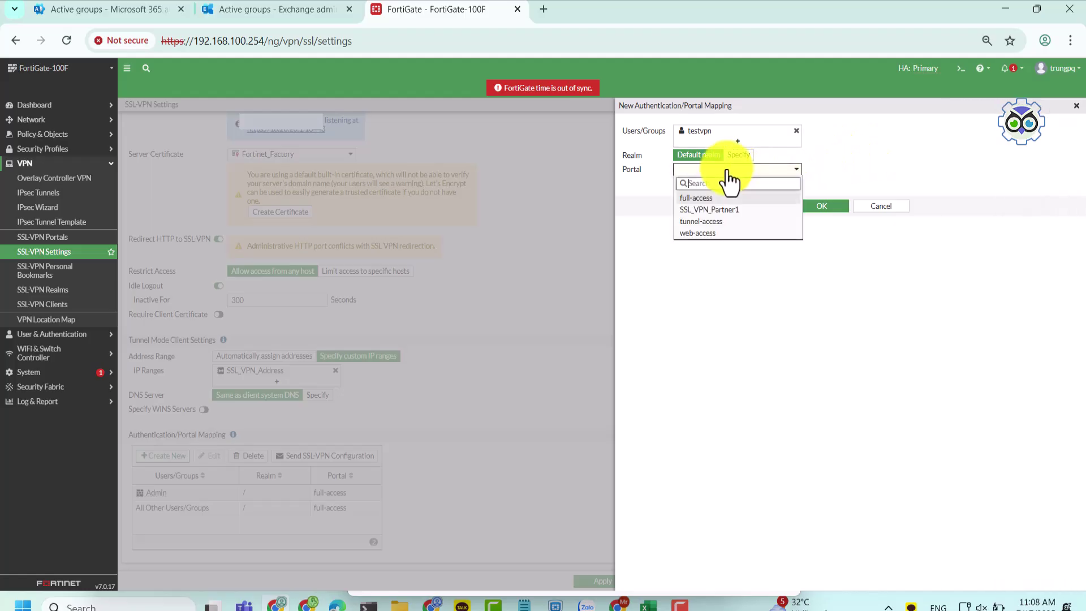
{"action": "left_click", "coordinate": [724, 210]}
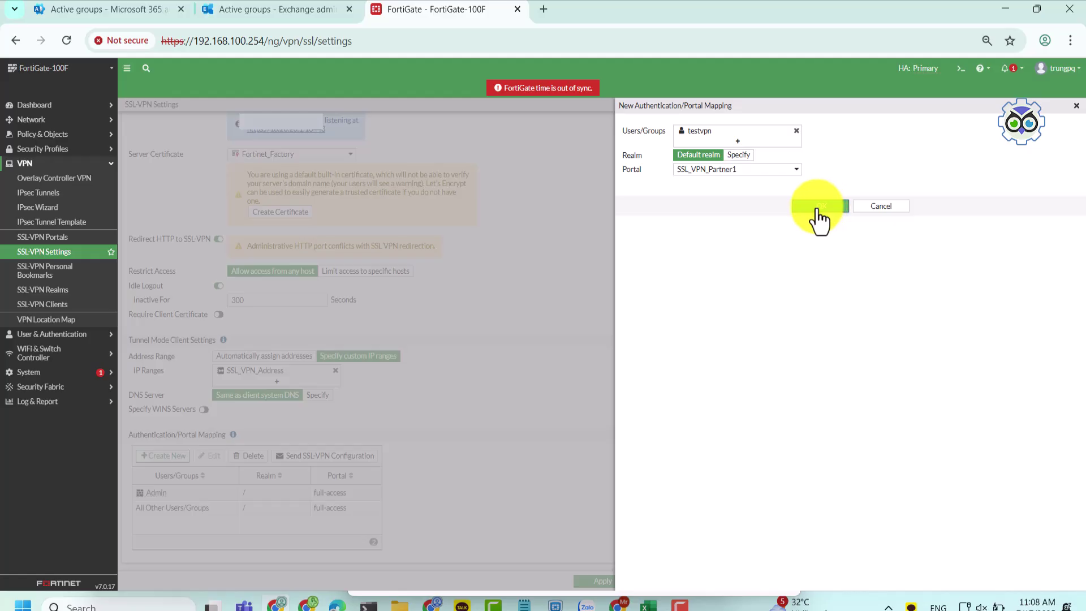
{"action": "left_click", "coordinate": [902, 206]}
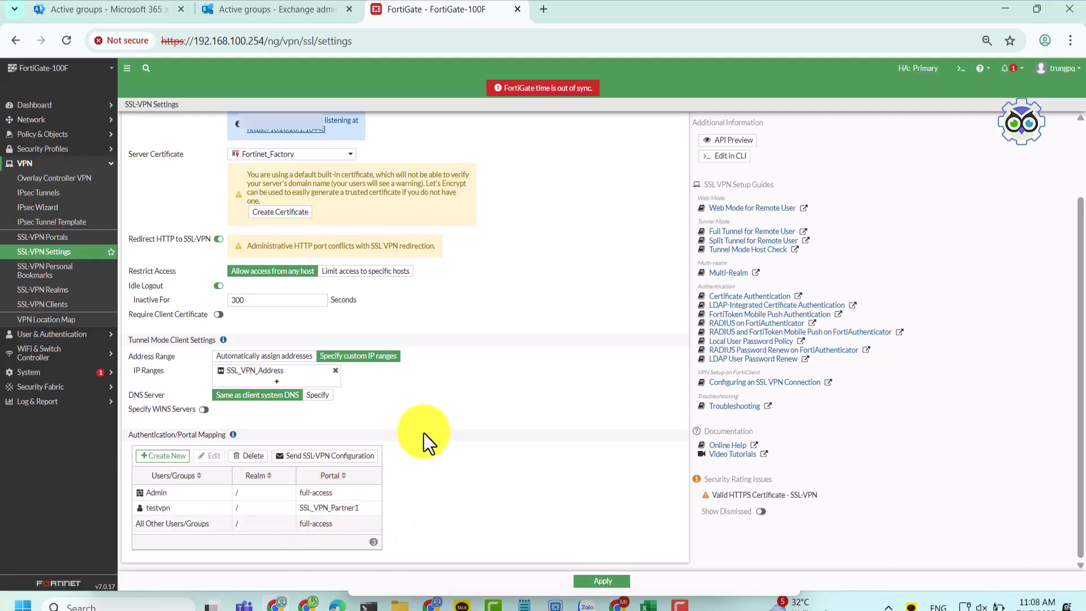
{"action": "left_click", "coordinate": [600, 581]}
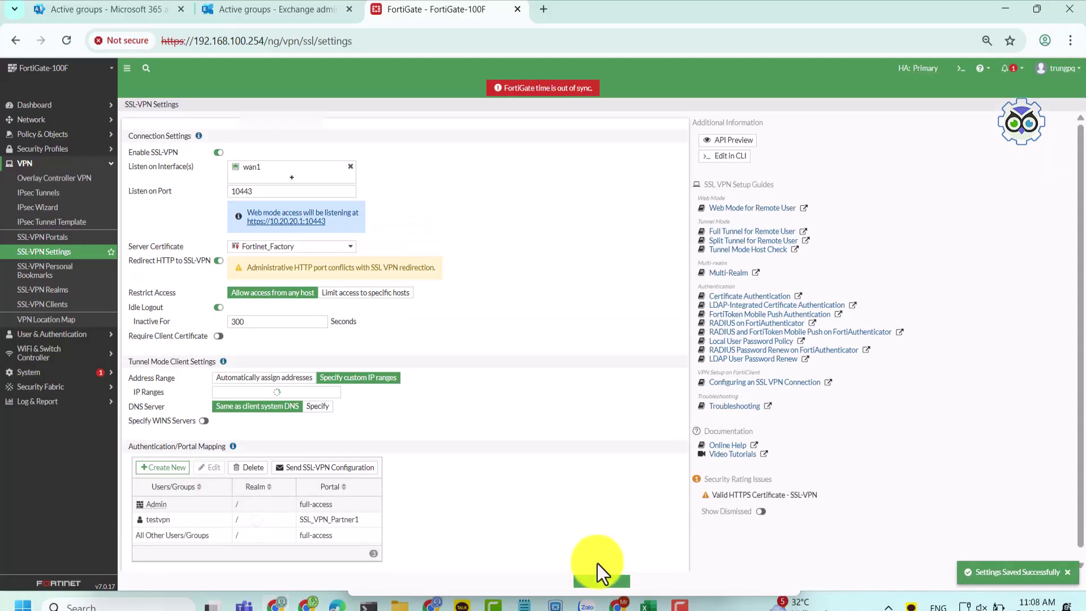
{"action": "scroll", "coordinate": [636, 522], "scroll_direction": "down", "scroll_amount": 2}
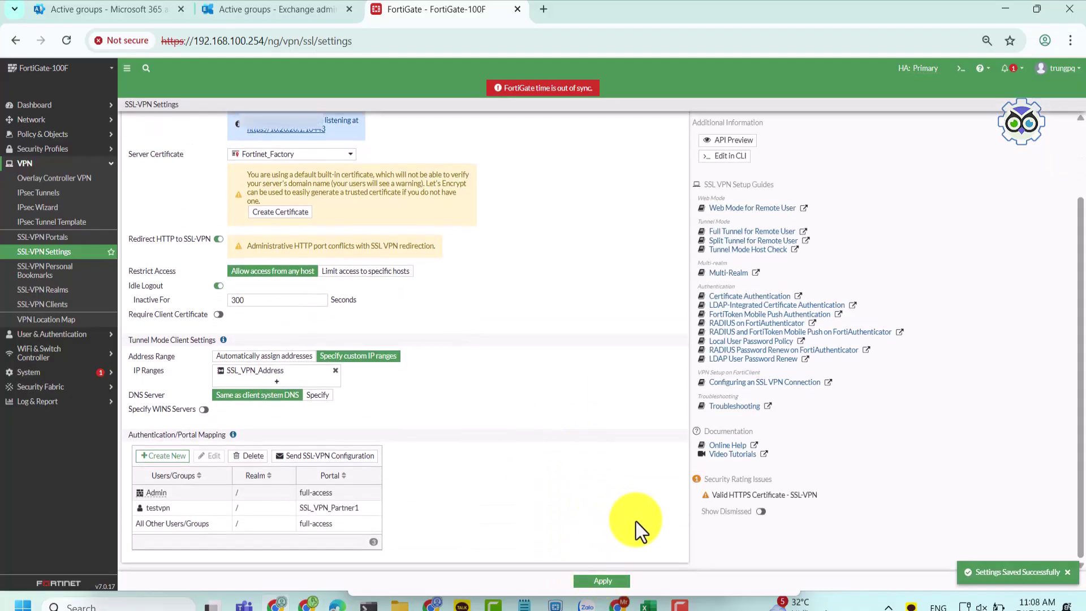
- Check the Test item in the Notepad plan, then switch to FortiClient VPN and enter username testvpn and the account password for HUTT
{"action": "left_click", "coordinate": [525, 606]}
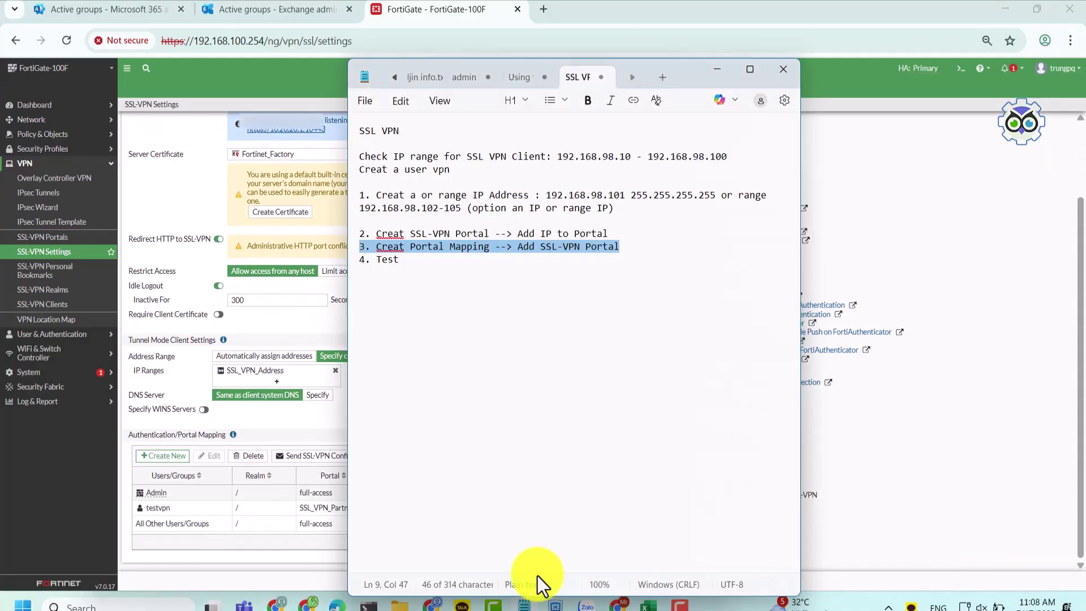
{"action": "left_click_drag", "start_coordinate": [408, 256], "coordinate": [324, 268]}
{"action": "left_click", "coordinate": [577, 332]}
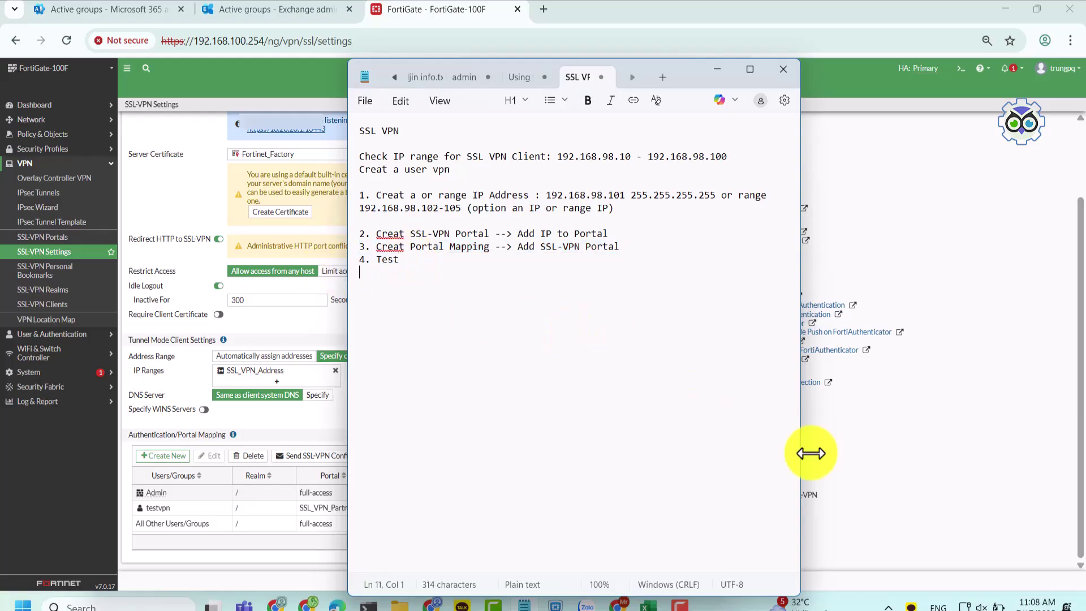
{"action": "type", "text": "est"}
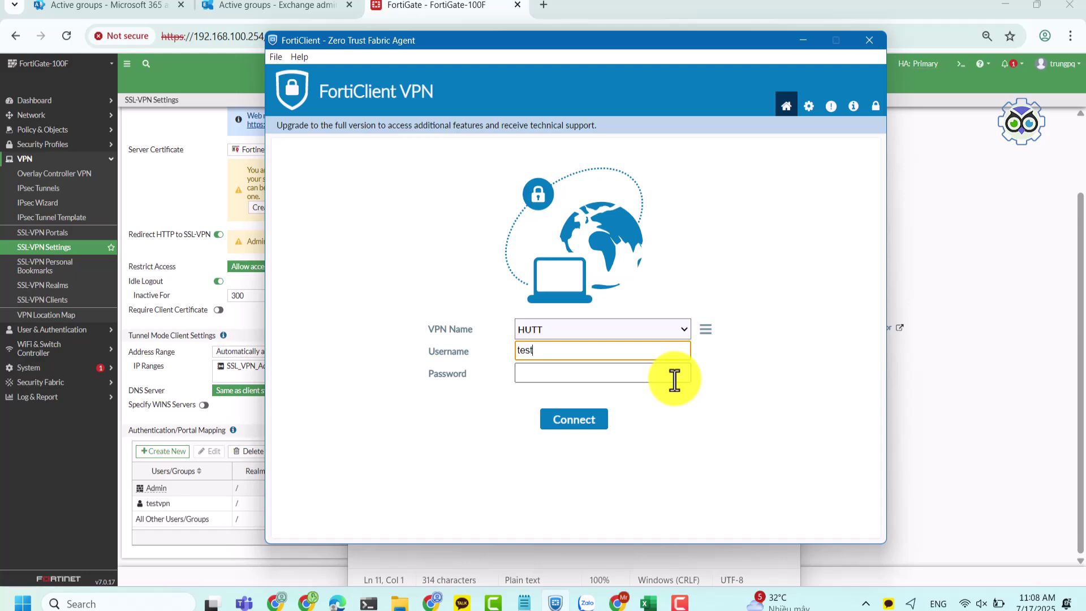
{"action": "type", "text": "vpn"}
{"action": "key", "text": "Tab"}
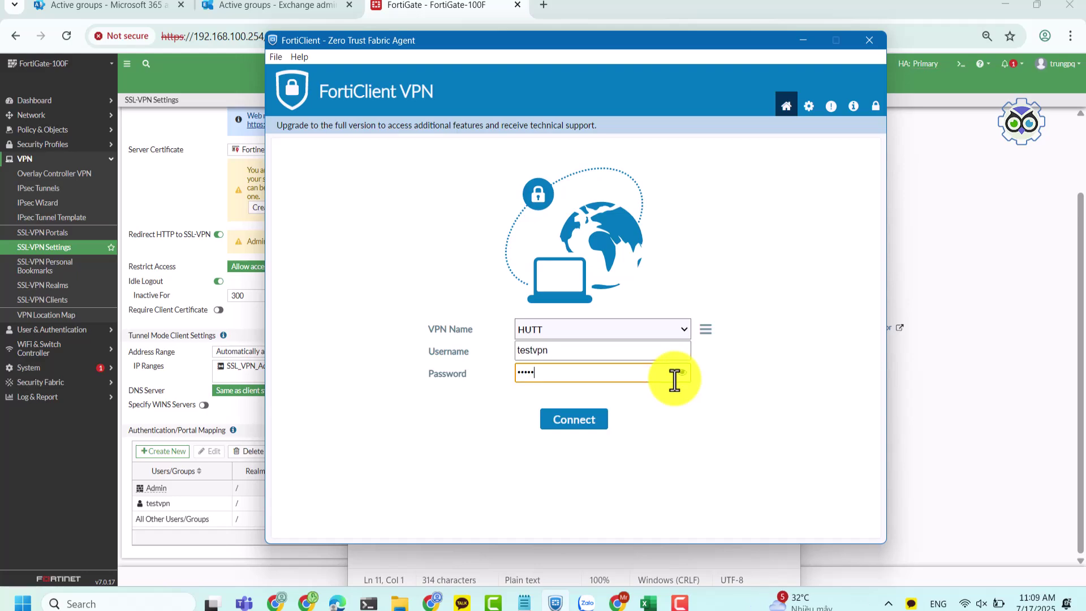
- Connect to the HUTT VPN and check the IP address assigned to the connection
{"action": "left_click", "coordinate": [572, 420]}
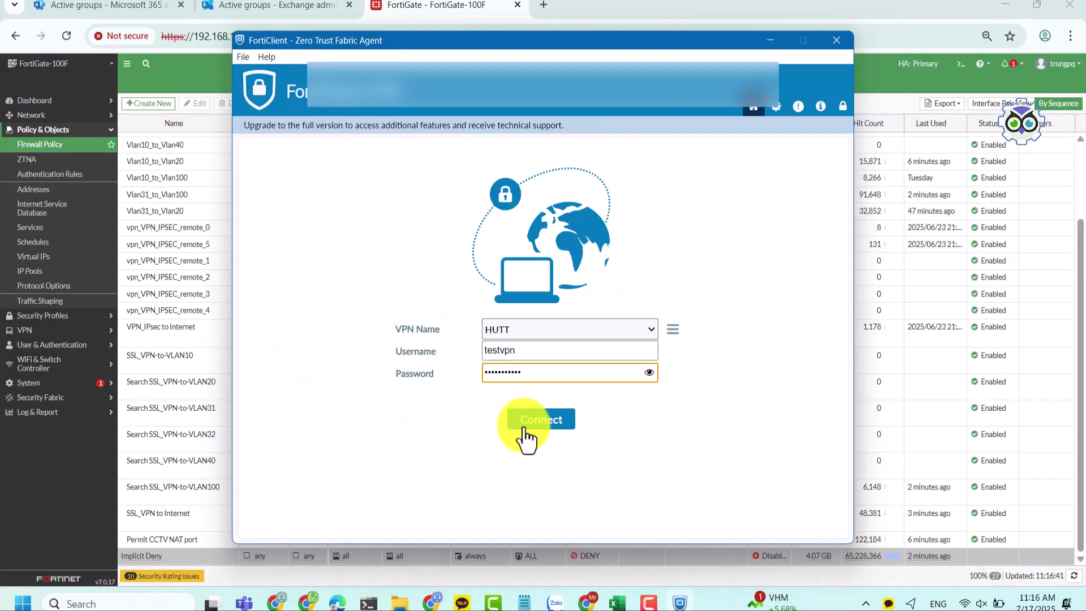
{"action": "left_click", "coordinate": [525, 424]}
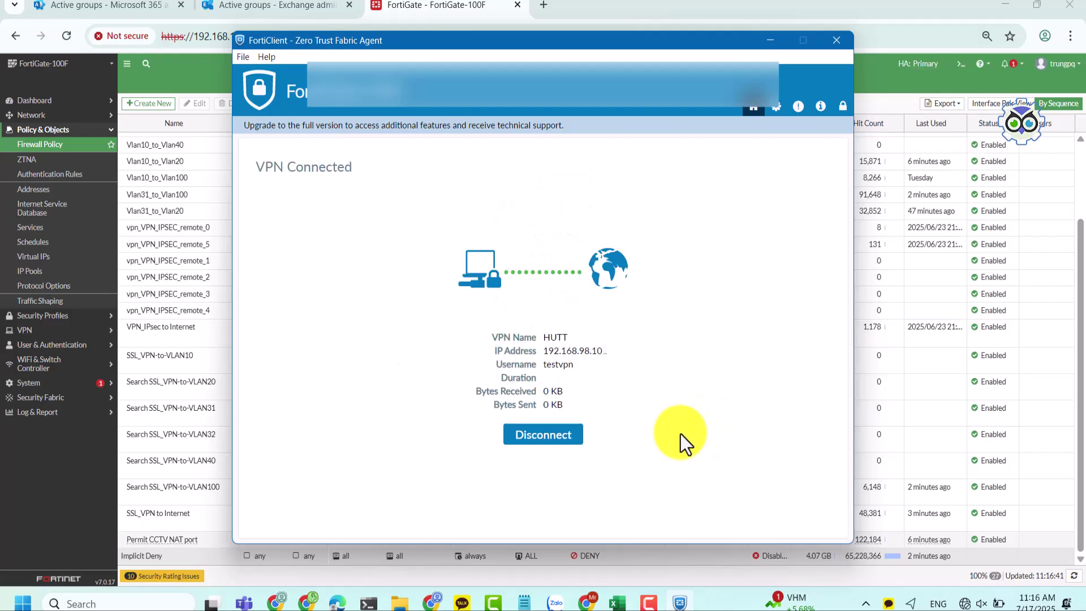
{"action": "left_click_drag", "start_coordinate": [608, 354], "coordinate": [457, 350]}
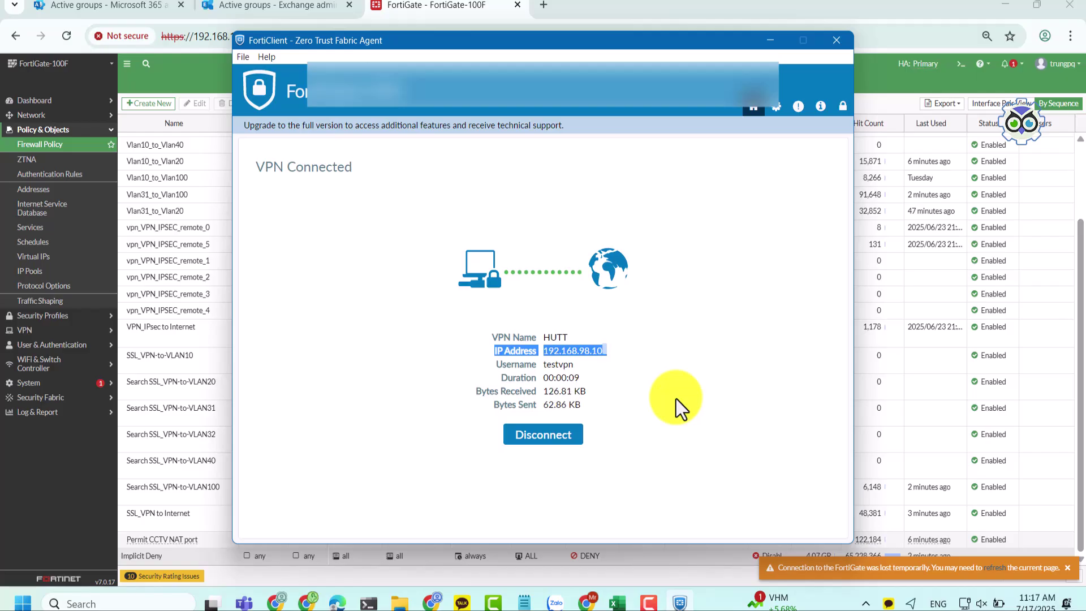
{"action": "left_click", "coordinate": [672, 399]}
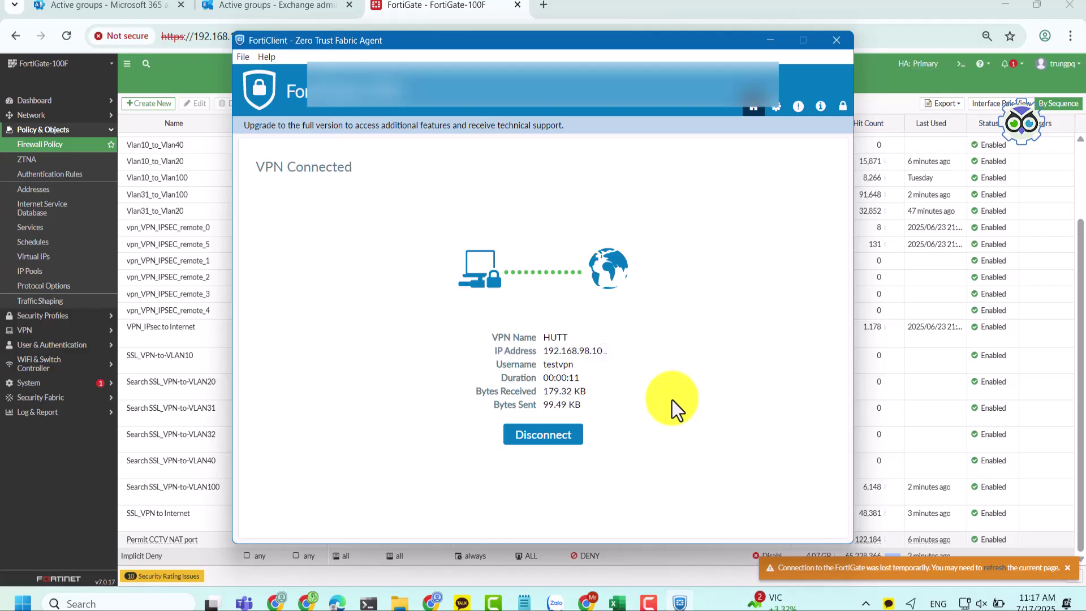